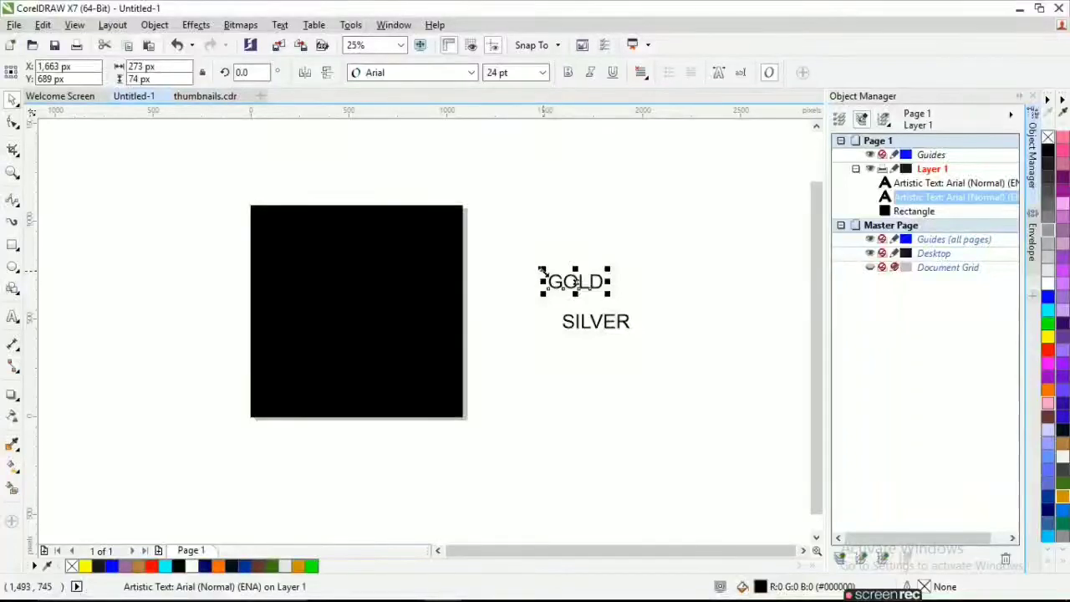
Enlarge GOLD to about 66 pt in bold Palatino Linotype and fill it gold
{"action": "left_click_drag", "start_coordinate": [543, 271], "coordinate": [472, 232]}
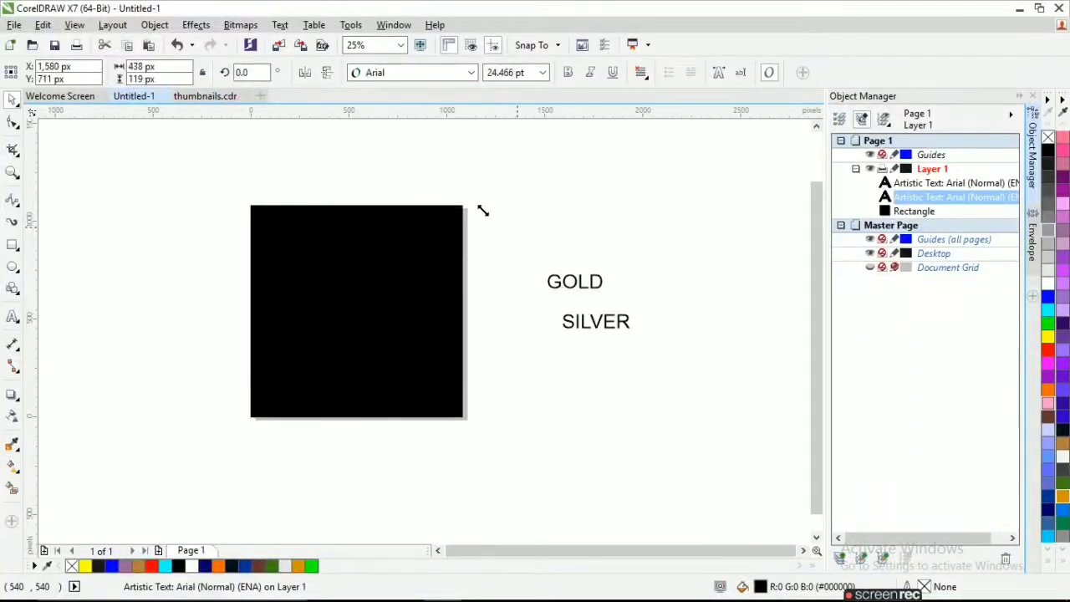
{"action": "left_click", "coordinate": [407, 74]}
{"action": "left_click", "coordinate": [421, 113]}
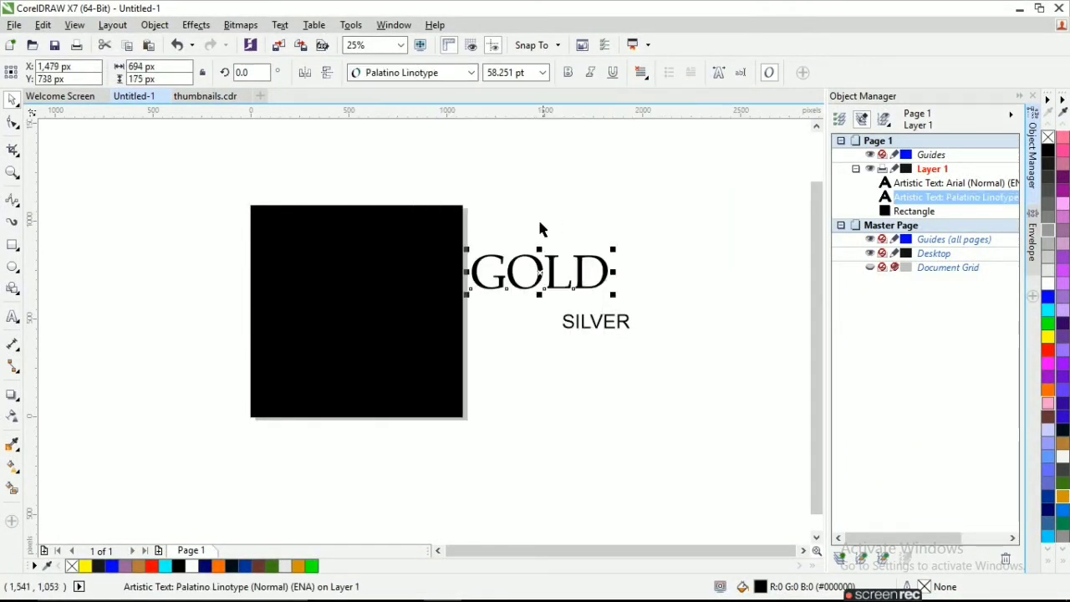
{"action": "left_click_drag", "start_coordinate": [616, 251], "coordinate": [634, 245]}
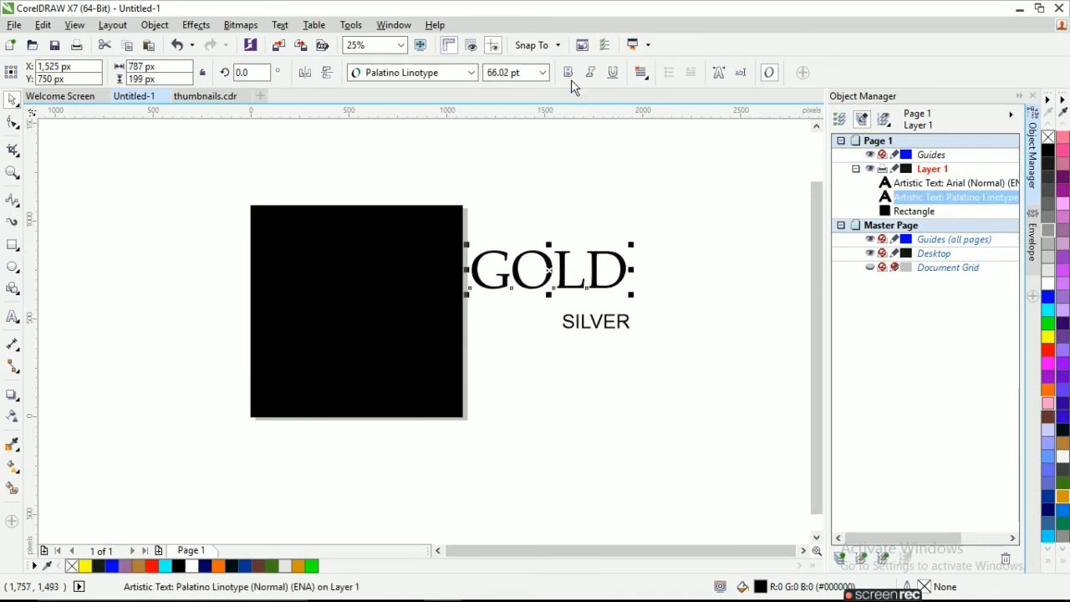
{"action": "left_click", "coordinate": [569, 73]}
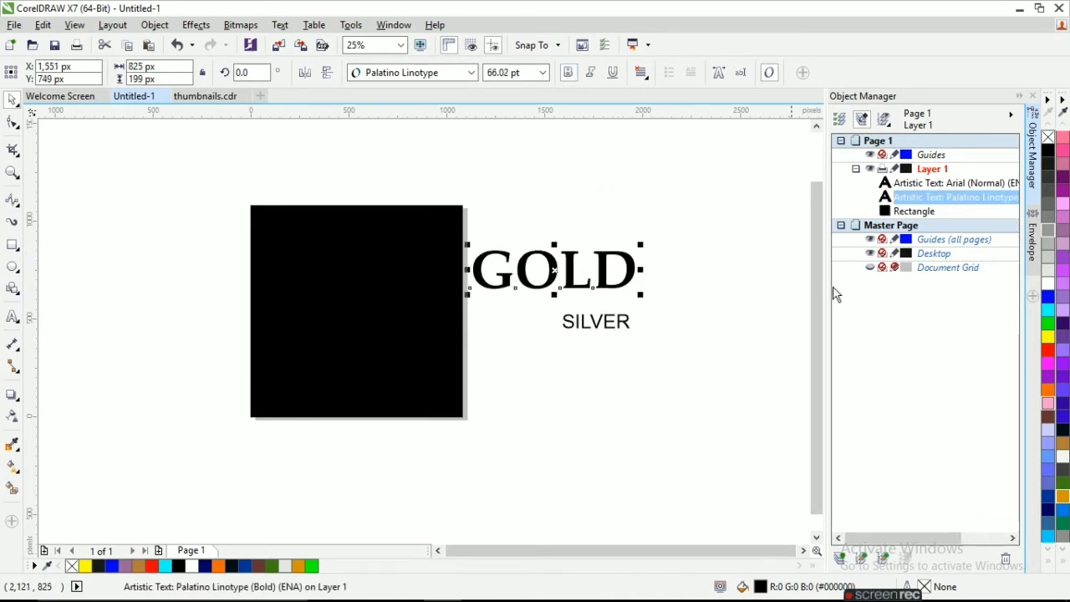
{"action": "left_click", "coordinate": [1066, 497]}
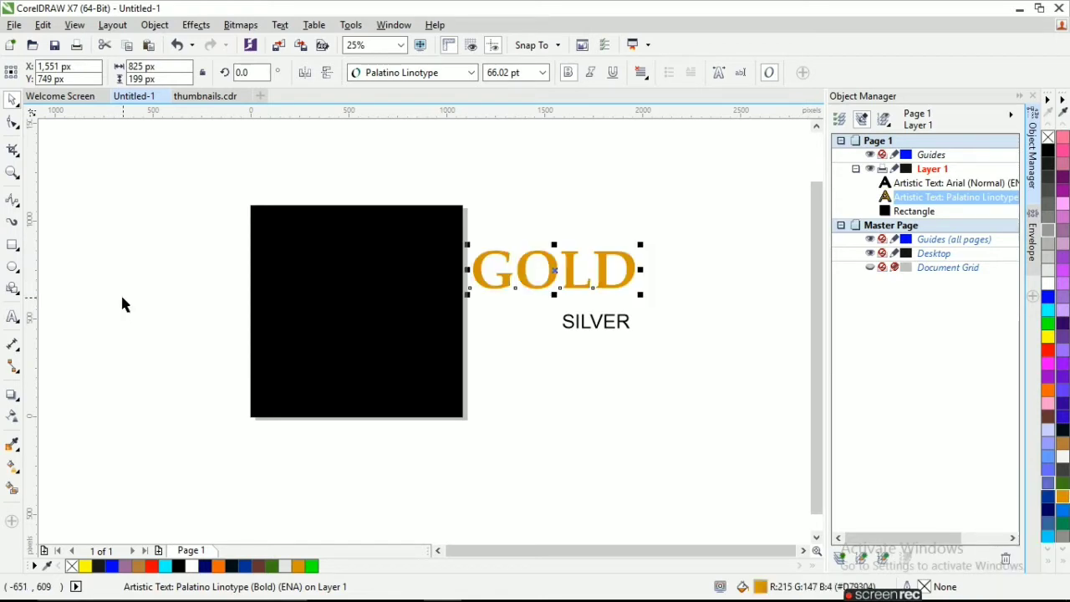
Fill GOLD with a linear gold-to-yellow gradient set to repeat and mirror, starting near the D
{"action": "left_click", "coordinate": [13, 468]}
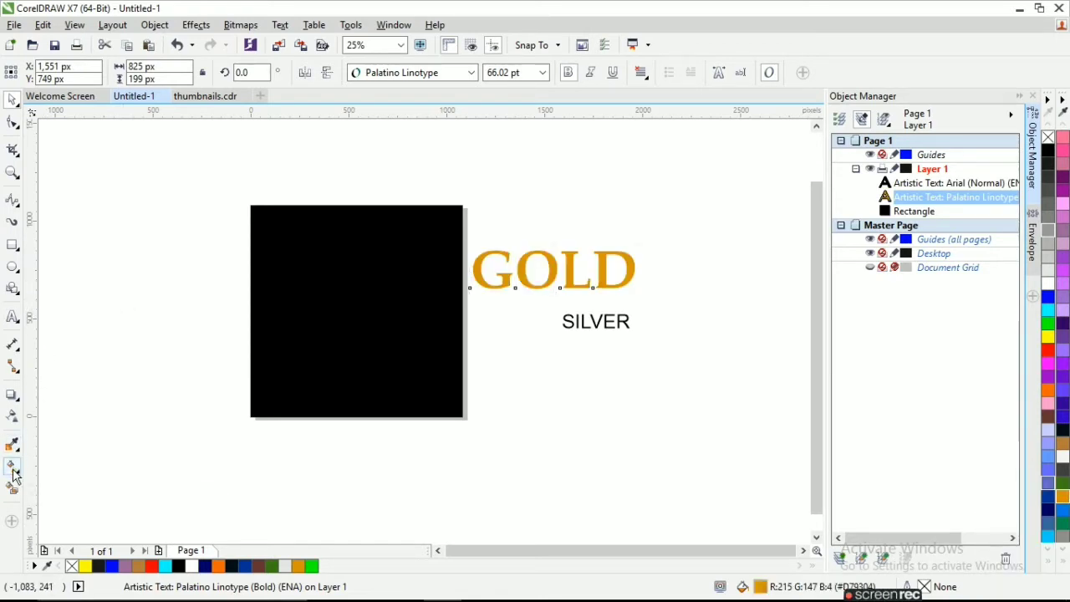
{"action": "left_click", "coordinate": [54, 73]}
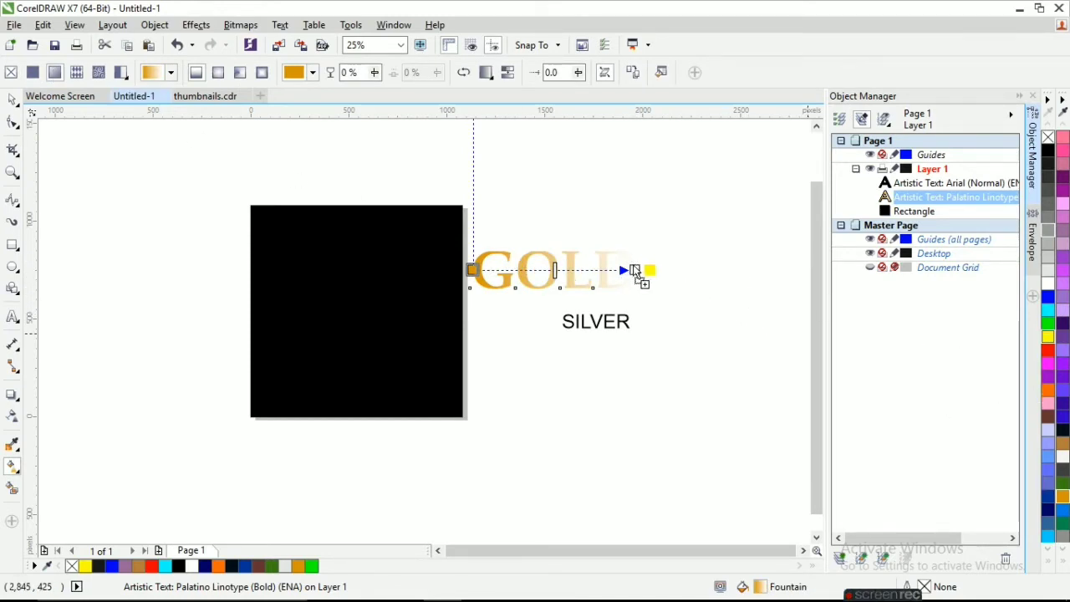
{"action": "left_click_drag", "start_coordinate": [636, 270], "coordinate": [635, 269]}
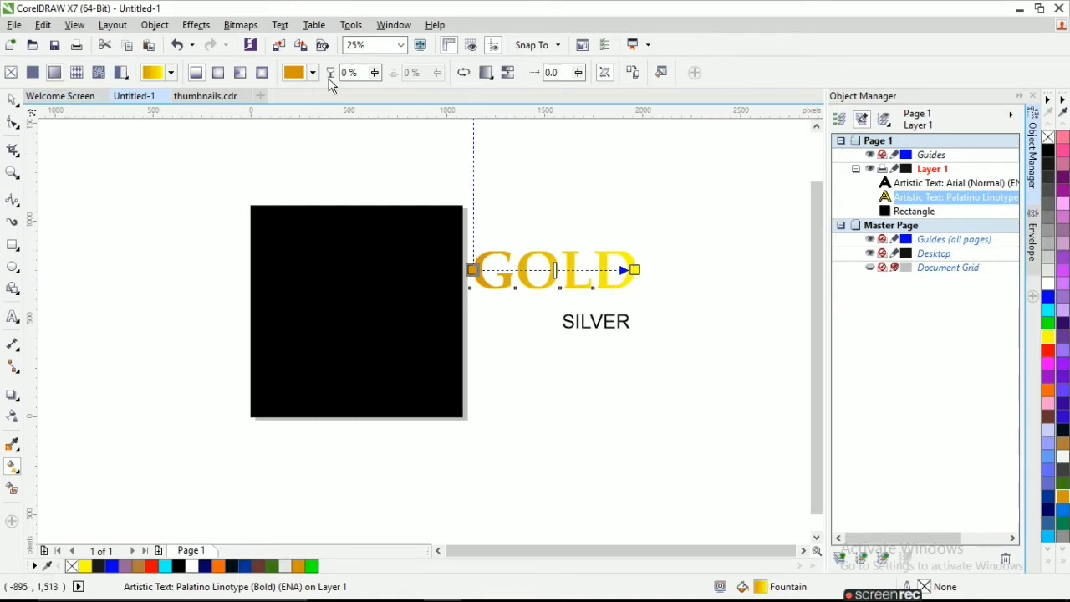
{"action": "left_click", "coordinate": [487, 73]}
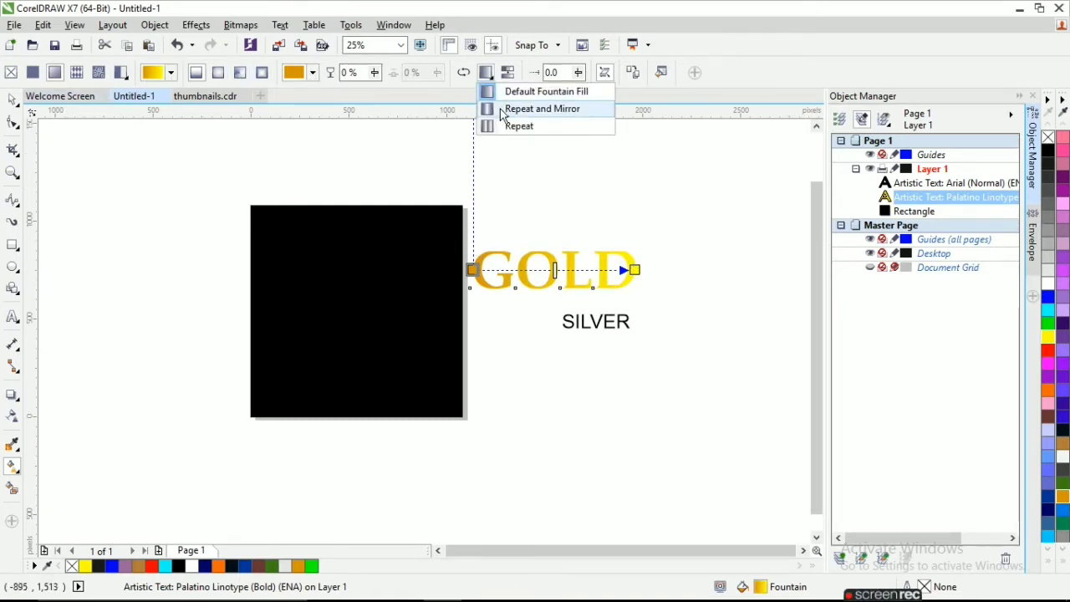
{"action": "left_click", "coordinate": [499, 108]}
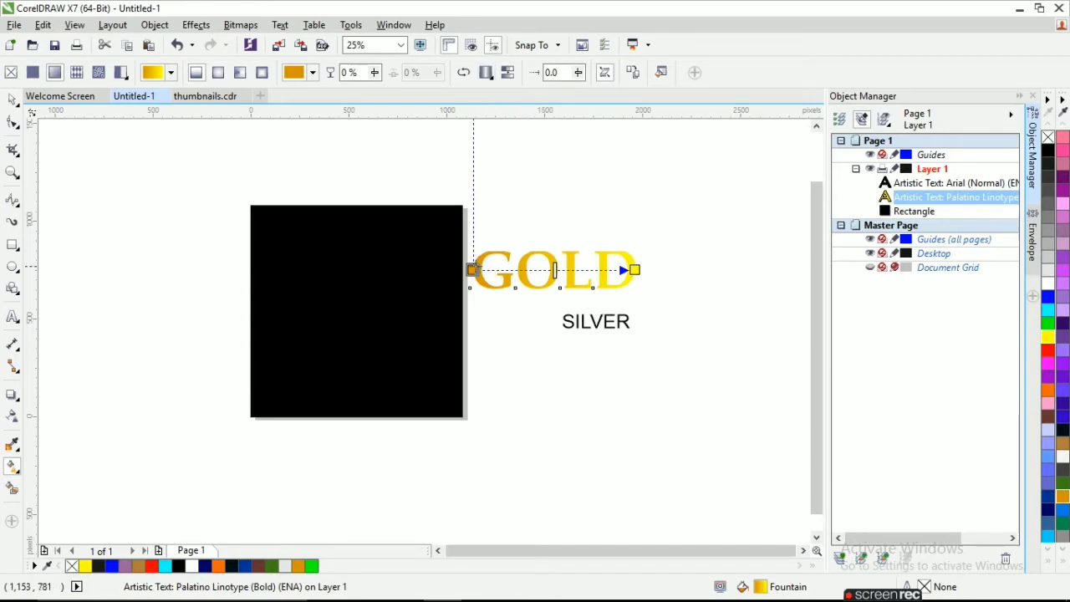
{"action": "left_click_drag", "start_coordinate": [472, 269], "coordinate": [622, 261]}
{"action": "scroll", "coordinate": [610, 267], "scroll_direction": "up", "scroll_amount": 2}
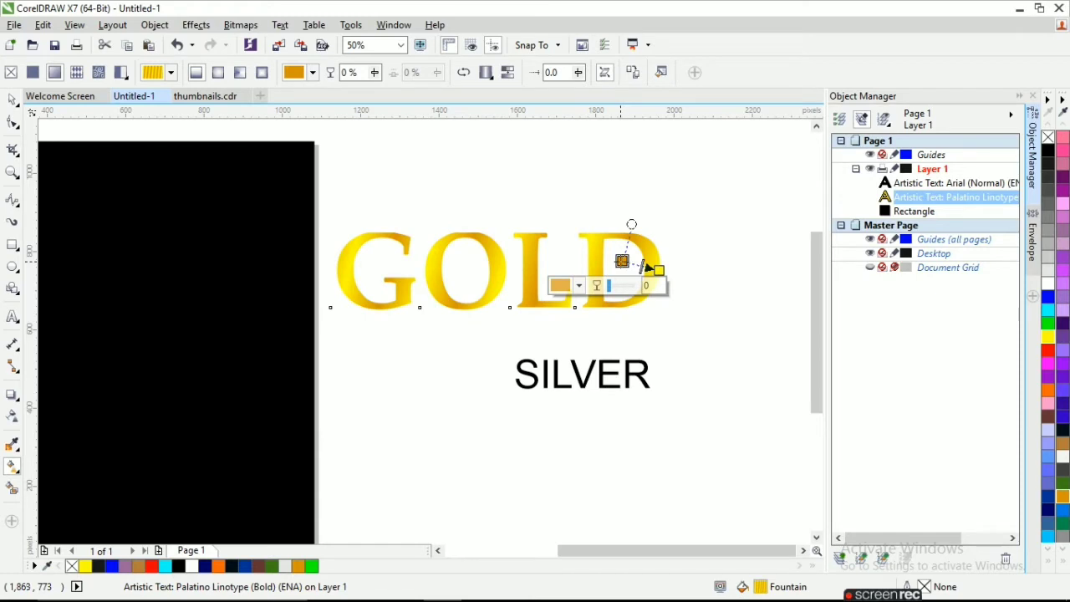
{"action": "scroll", "coordinate": [623, 261], "scroll_direction": "down", "scroll_amount": 2}
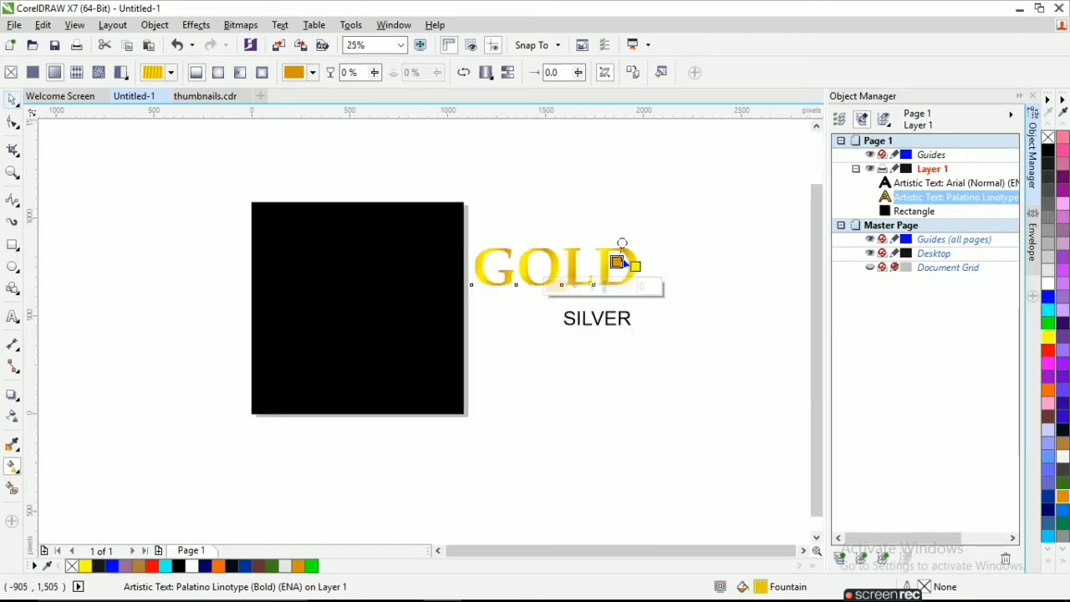
Move the GOLD text onto the top of the black square
{"action": "key", "text": "space"}
{"action": "left_click_drag", "start_coordinate": [555, 267], "coordinate": [357, 257]}
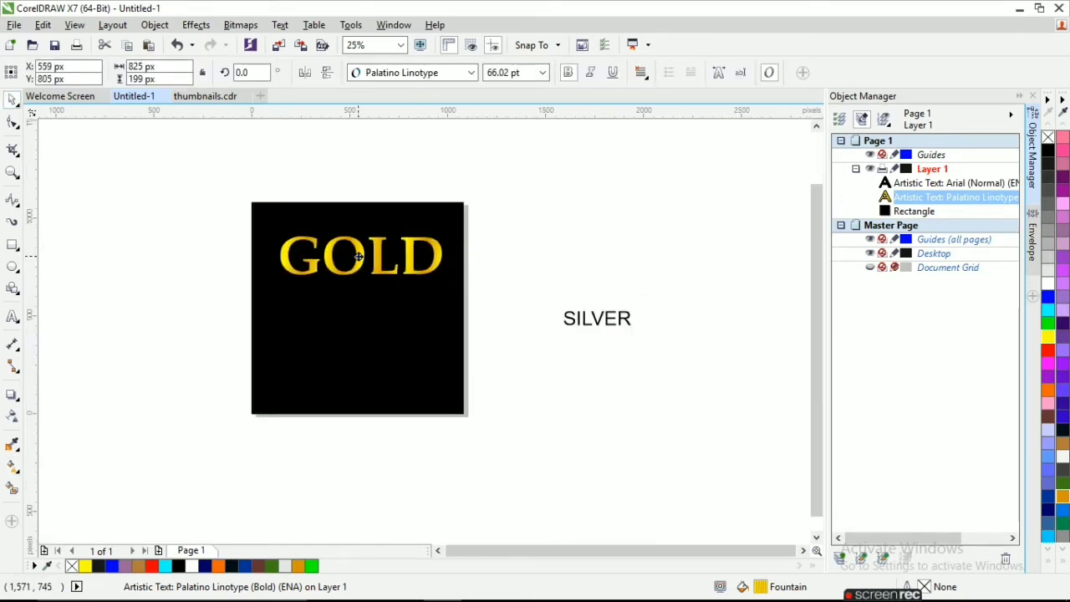
{"action": "left_click", "coordinate": [510, 242]}
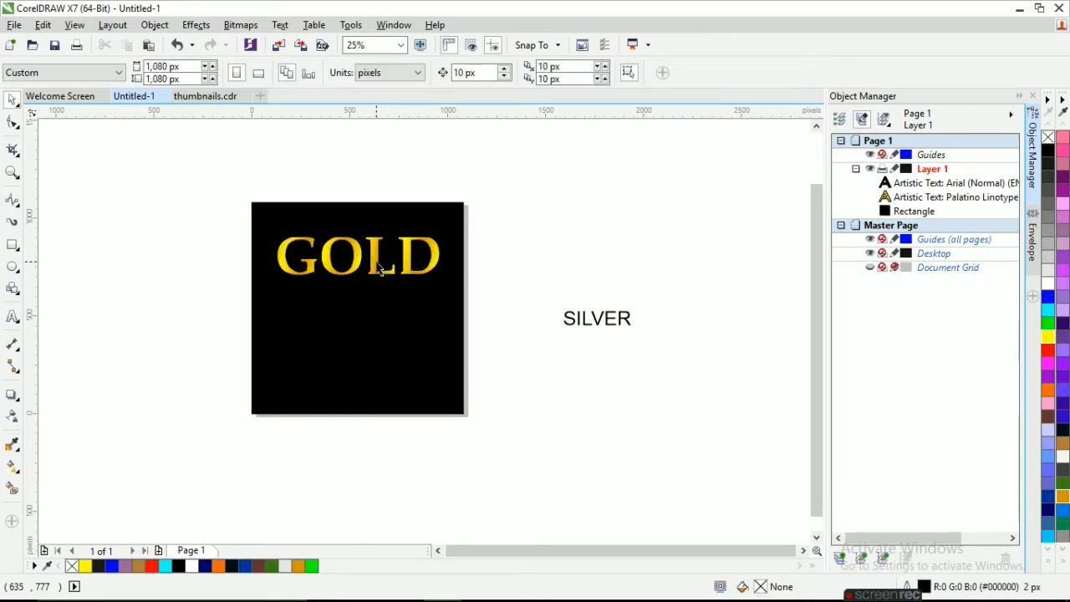
Convert the GOLD text into a bitmap
{"action": "left_click", "coordinate": [379, 267]}
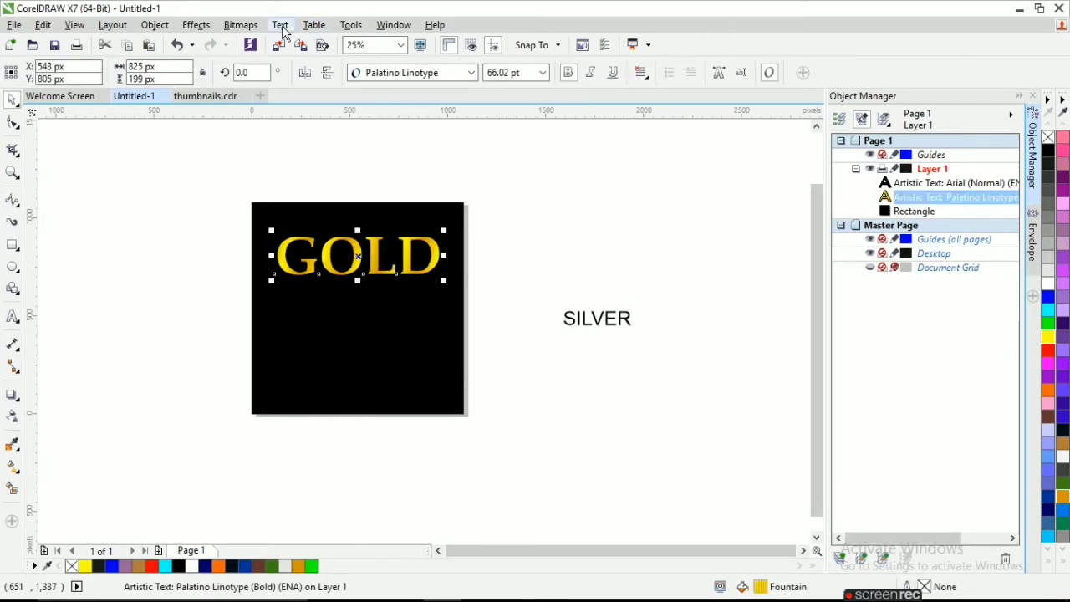
{"action": "left_click", "coordinate": [241, 25]}
{"action": "left_click", "coordinate": [276, 38]}
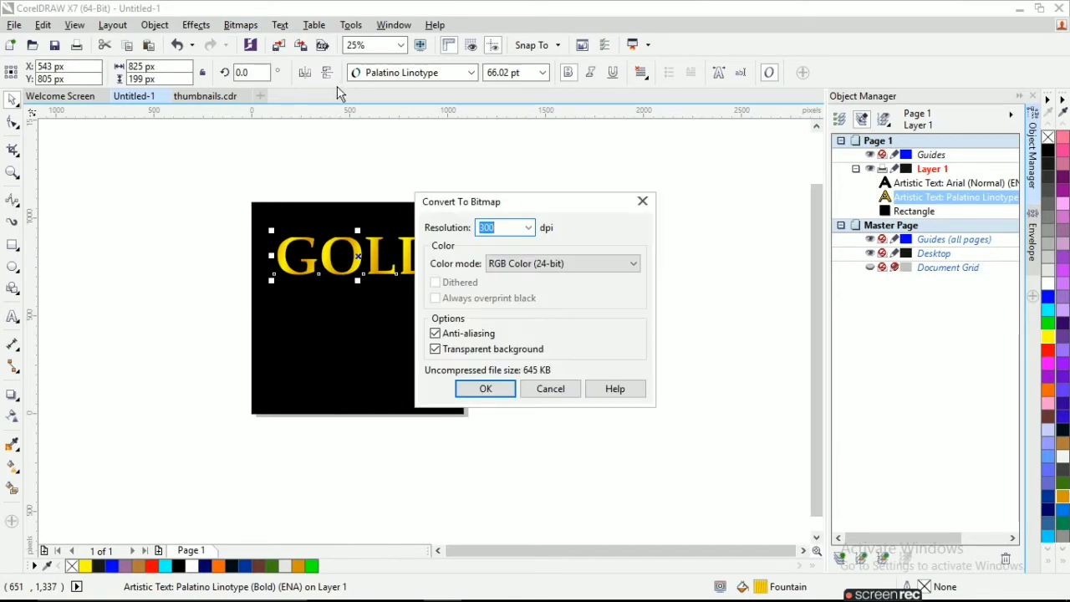
{"action": "left_click", "coordinate": [485, 388]}
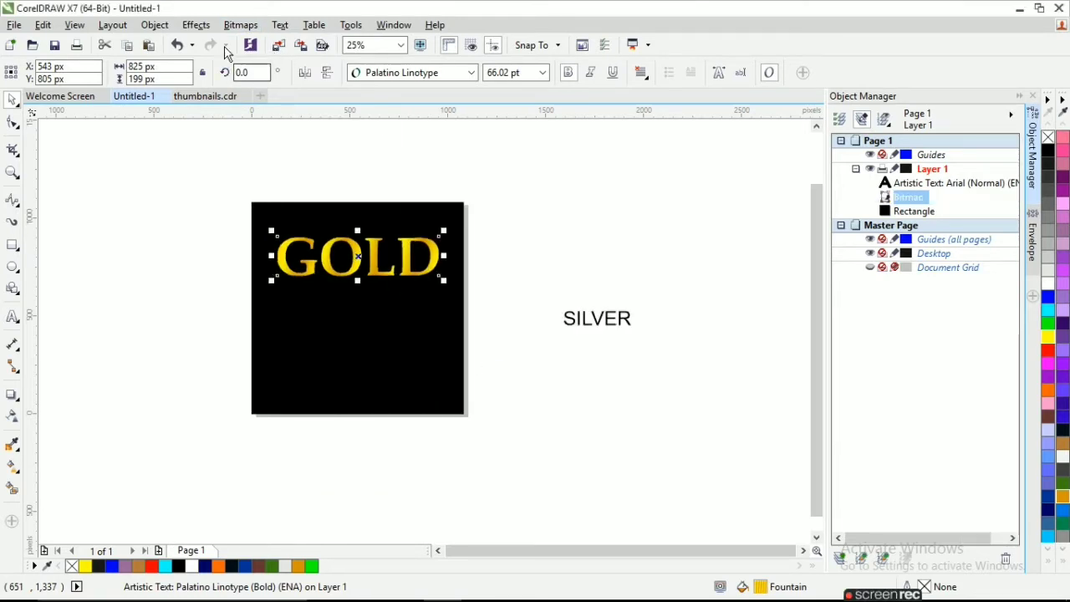
{"action": "left_click", "coordinate": [240, 25]}
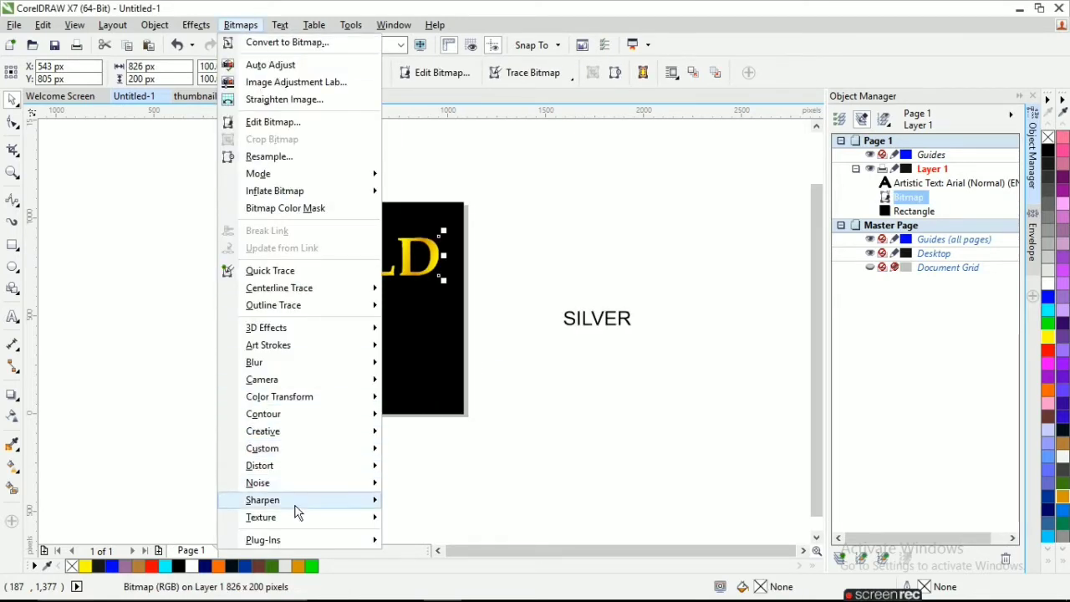
{"action": "mouse_move", "coordinate": [261, 517]}
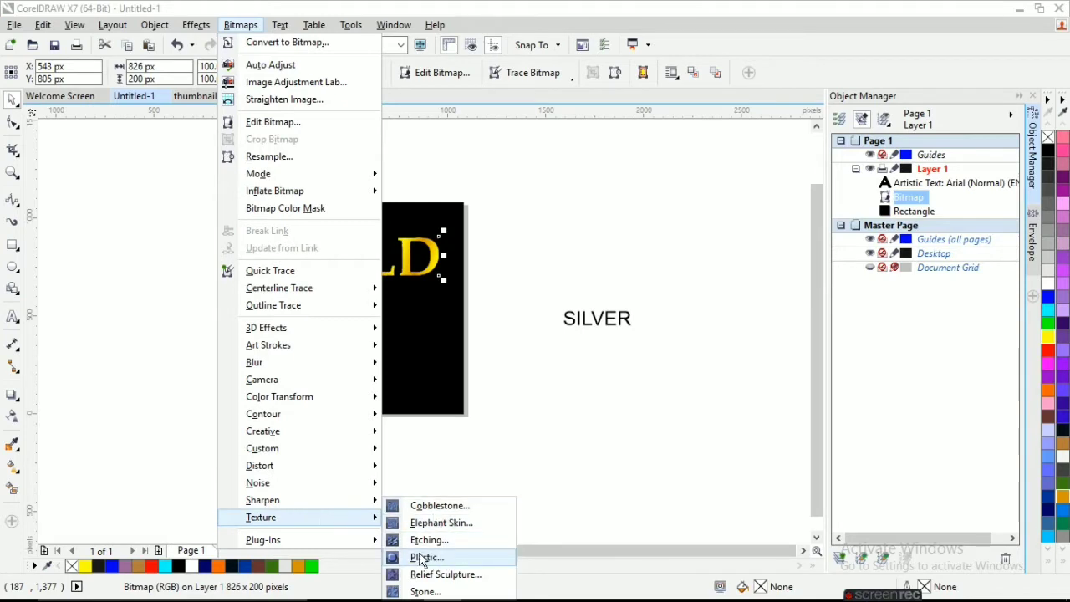
Apply a Plastic effect to GOLD with Highlight 25, Depth 49 and Smoothness 40
{"action": "left_click", "coordinate": [428, 558]}
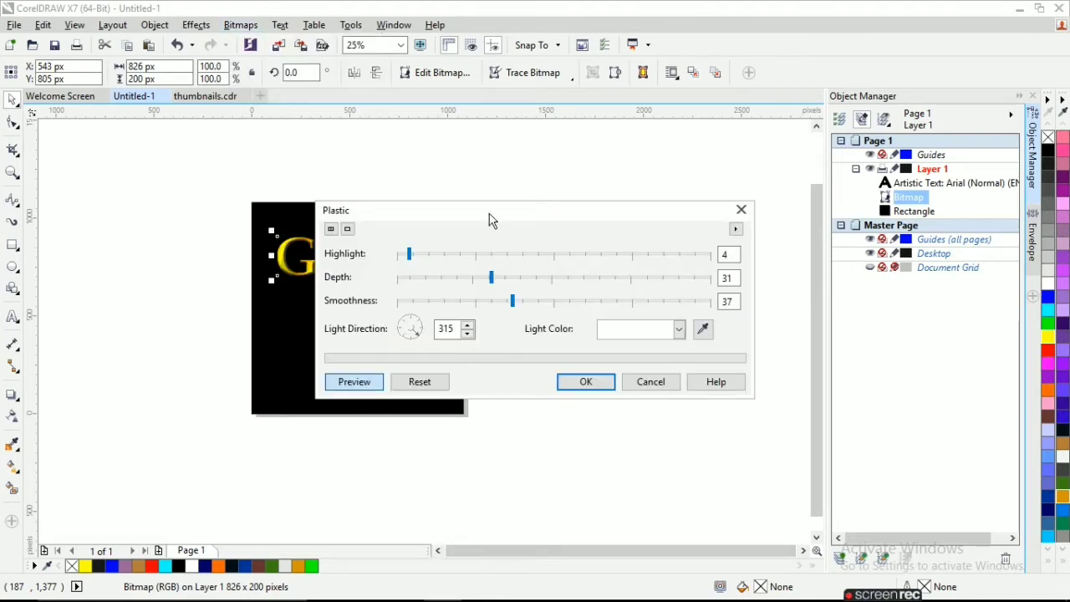
{"action": "mouse_move", "coordinate": [489, 218]}
{"action": "left_mouse_down"}
{"action": "mouse_move", "coordinate": [550, 350]}
{"action": "mouse_move", "coordinate": [629, 212]}
{"action": "left_mouse_up"}
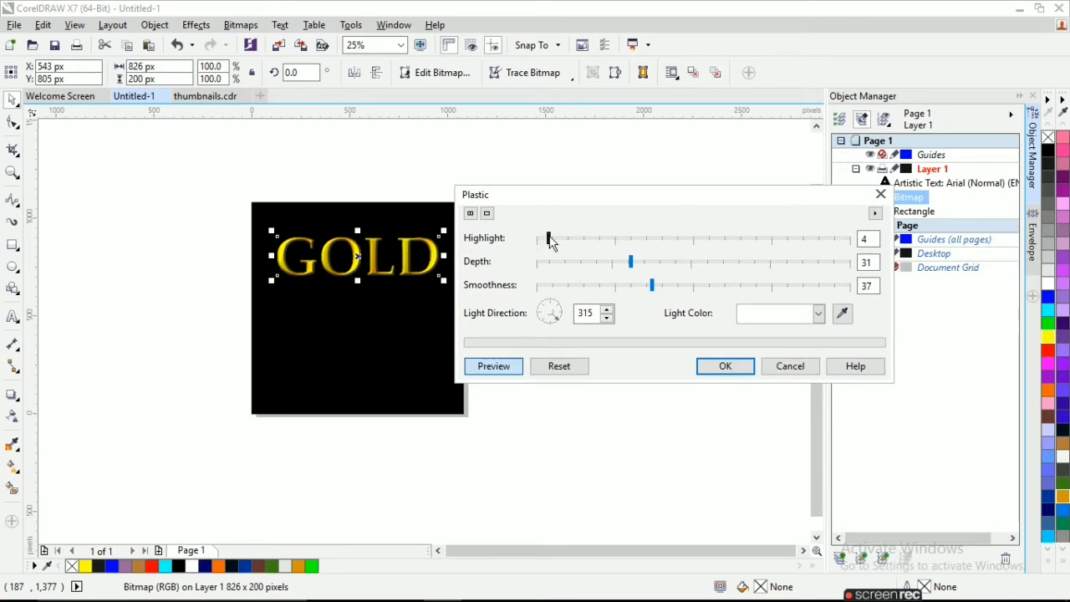
{"action": "left_click", "coordinate": [555, 239]}
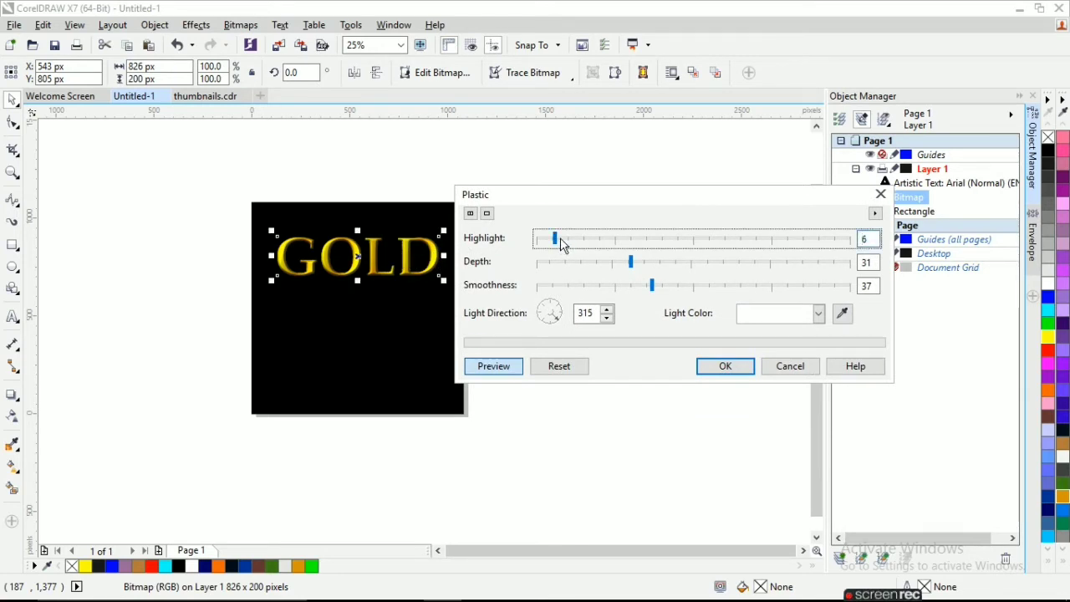
{"action": "left_click", "coordinate": [560, 238]}
{"action": "left_click", "coordinate": [614, 263]}
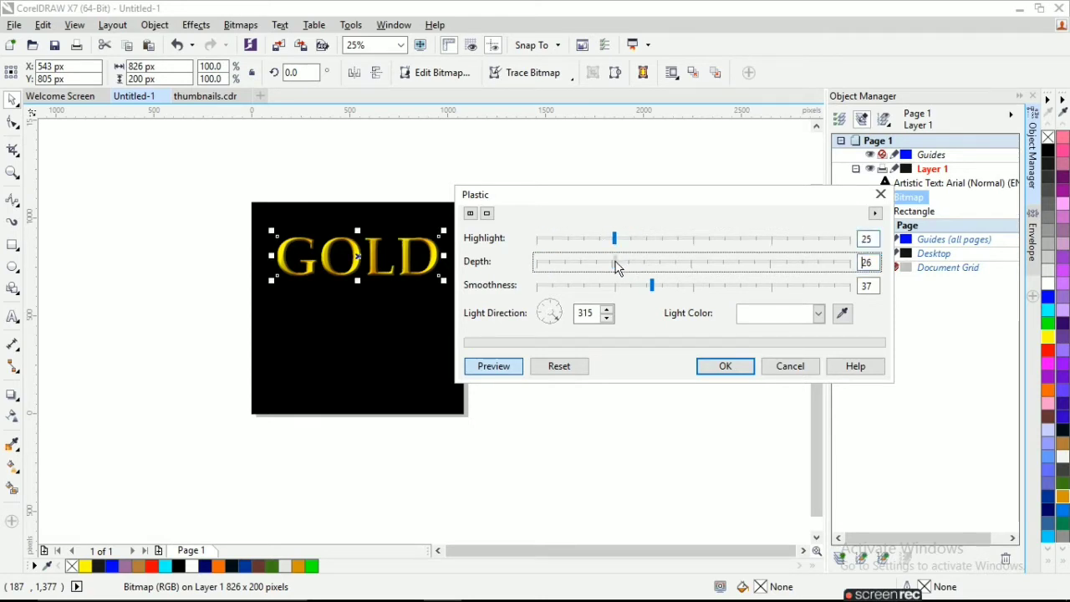
{"action": "left_click", "coordinate": [638, 263]}
{"action": "left_click", "coordinate": [658, 264]}
{"action": "left_click", "coordinate": [632, 287]}
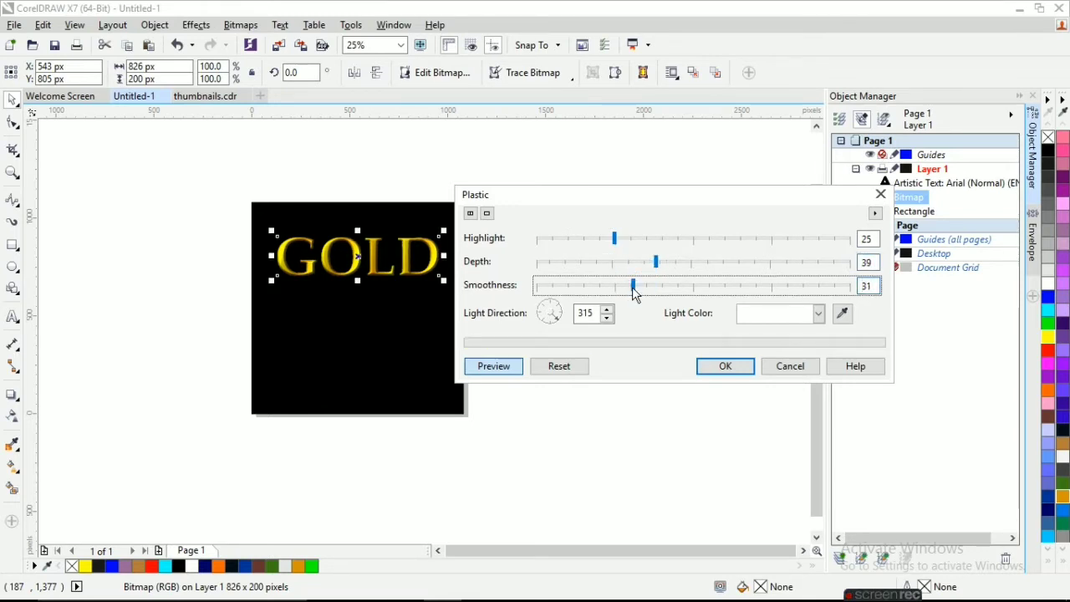
{"action": "left_click", "coordinate": [662, 287]}
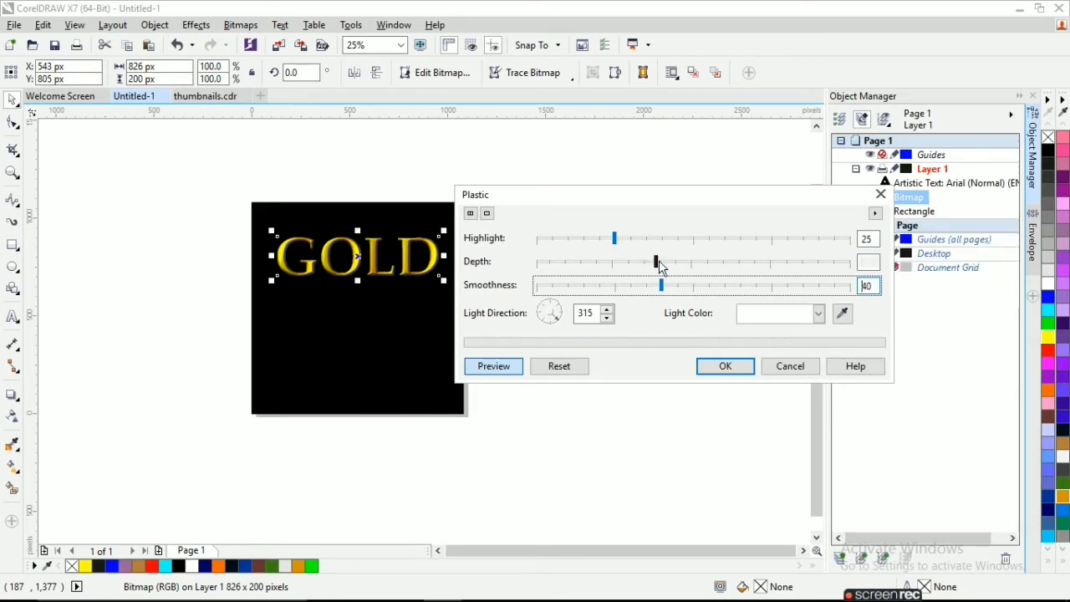
{"action": "left_click", "coordinate": [689, 266]}
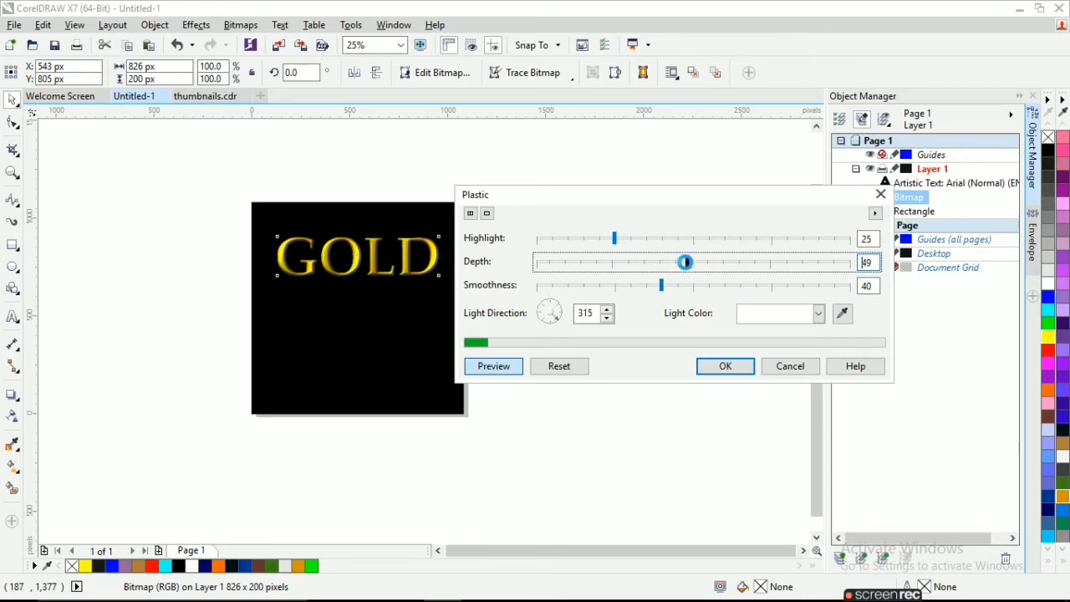
{"action": "left_click", "coordinate": [725, 366]}
Zoom in to inspect the glossy GOLD bitmap, then zoom back out
{"action": "scroll", "coordinate": [322, 230], "scroll_direction": "up", "scroll_amount": 1}
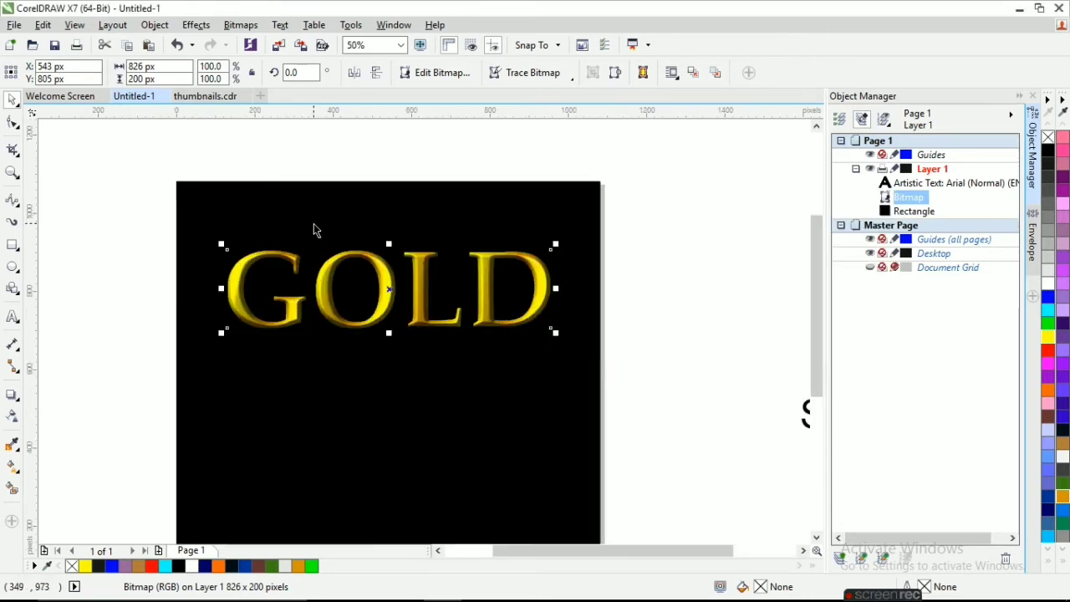
{"action": "scroll", "coordinate": [295, 230], "scroll_direction": "up", "scroll_amount": 1}
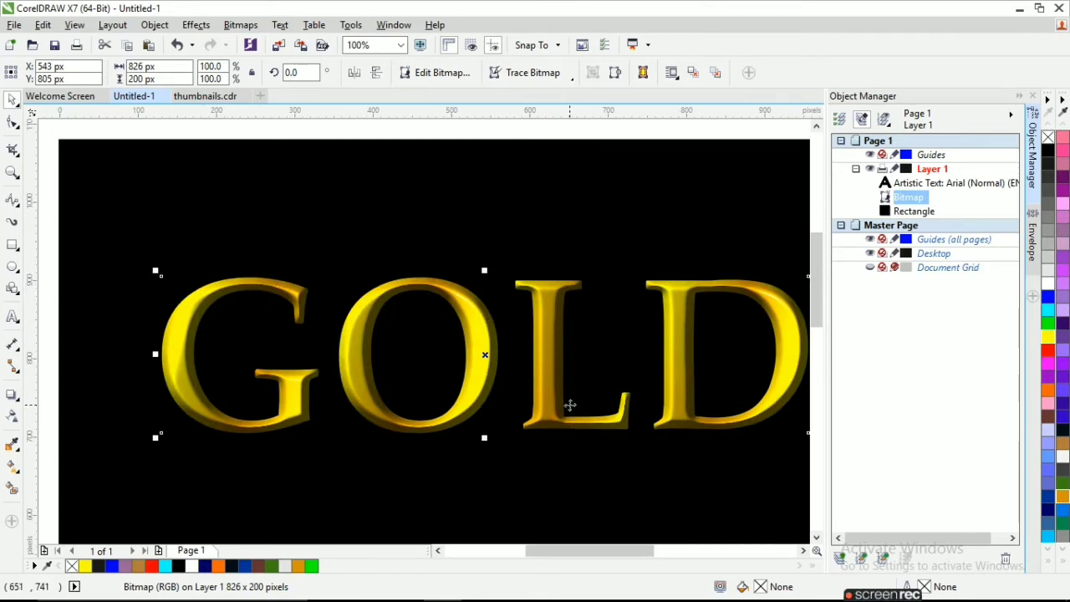
{"action": "scroll", "coordinate": [402, 320], "scroll_direction": "down", "scroll_amount": 1}
{"action": "scroll", "coordinate": [403, 320], "scroll_direction": "down", "scroll_amount": 1}
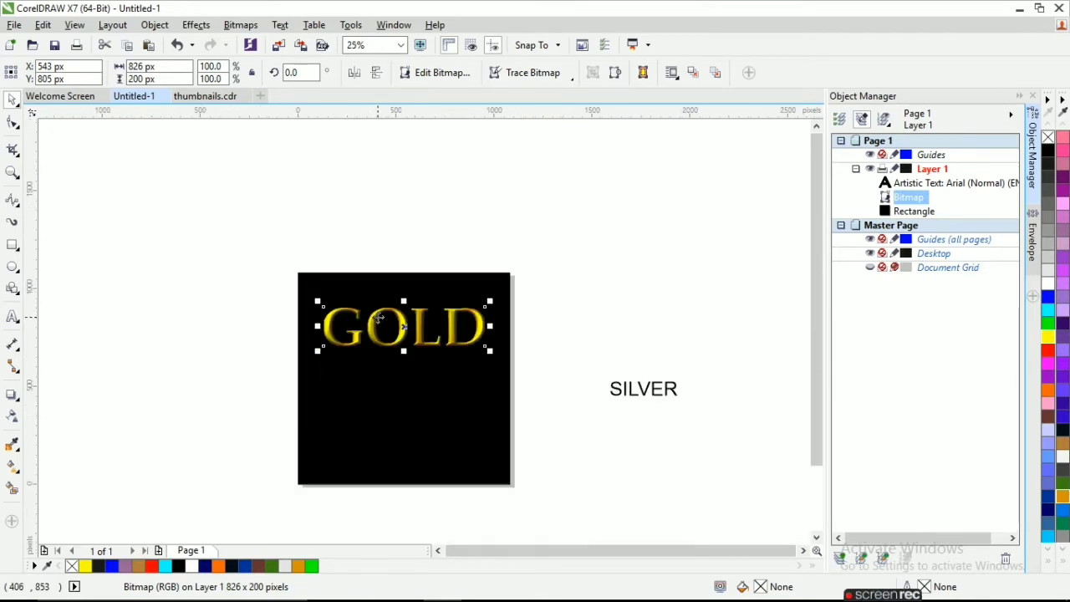
Make SILVER white Baloo Tamma at about 80 pt, placed below GOLD on the square
{"action": "left_click", "coordinate": [636, 395]}
{"action": "left_click_drag", "start_coordinate": [636, 395], "coordinate": [630, 390]}
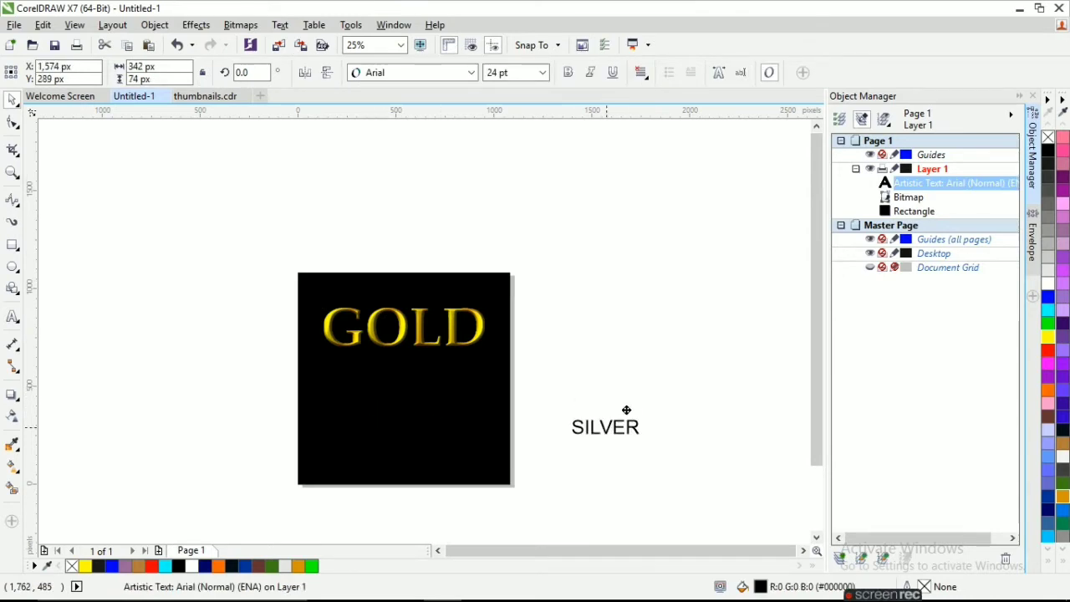
{"action": "left_click_drag", "start_coordinate": [590, 377], "coordinate": [516, 306]}
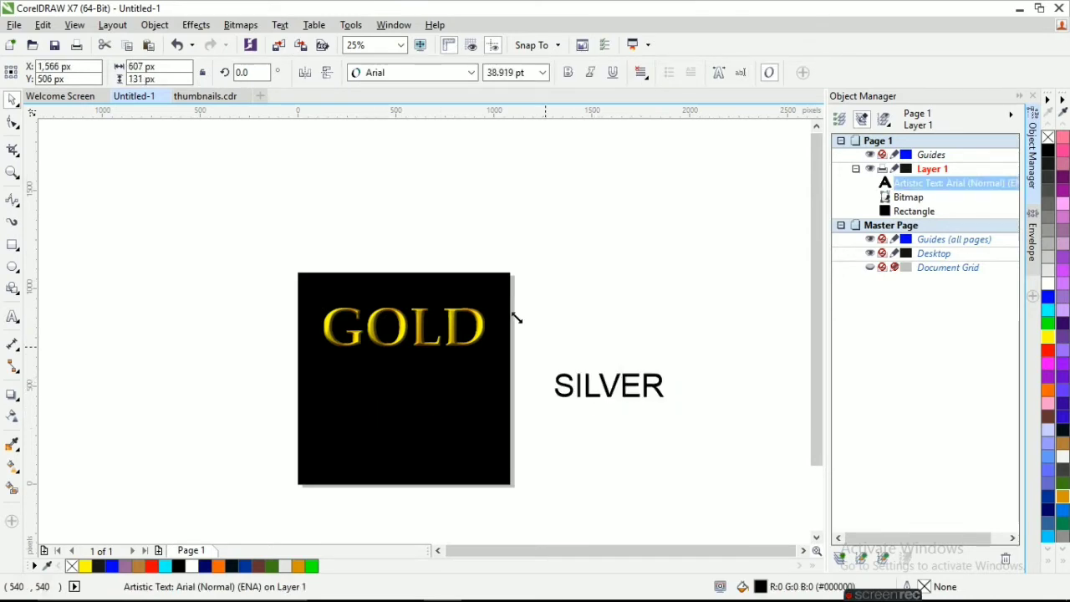
{"action": "left_click", "coordinate": [423, 75]}
{"action": "mouse_move", "coordinate": [399, 132]}
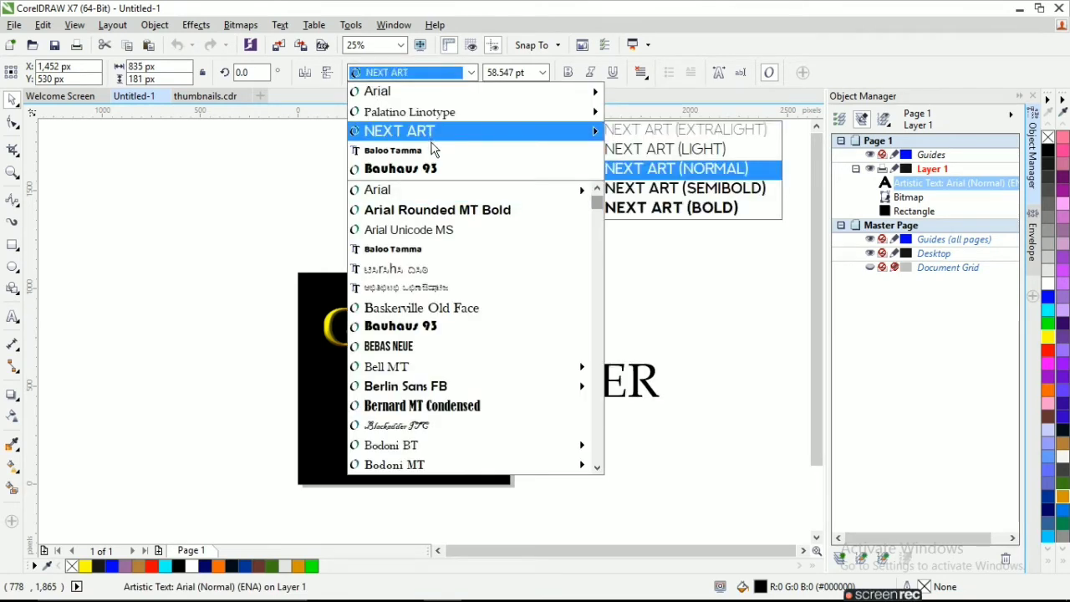
{"action": "left_click", "coordinate": [393, 151]}
{"action": "left_click_drag", "start_coordinate": [574, 383], "coordinate": [643, 337]}
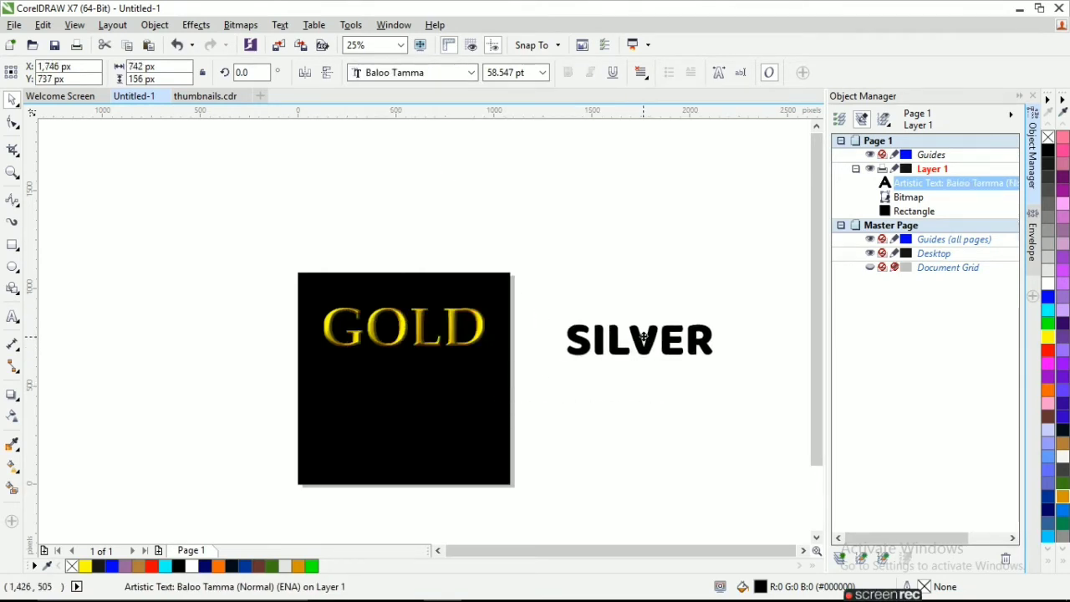
{"action": "left_click_drag", "start_coordinate": [565, 313], "coordinate": [523, 280]}
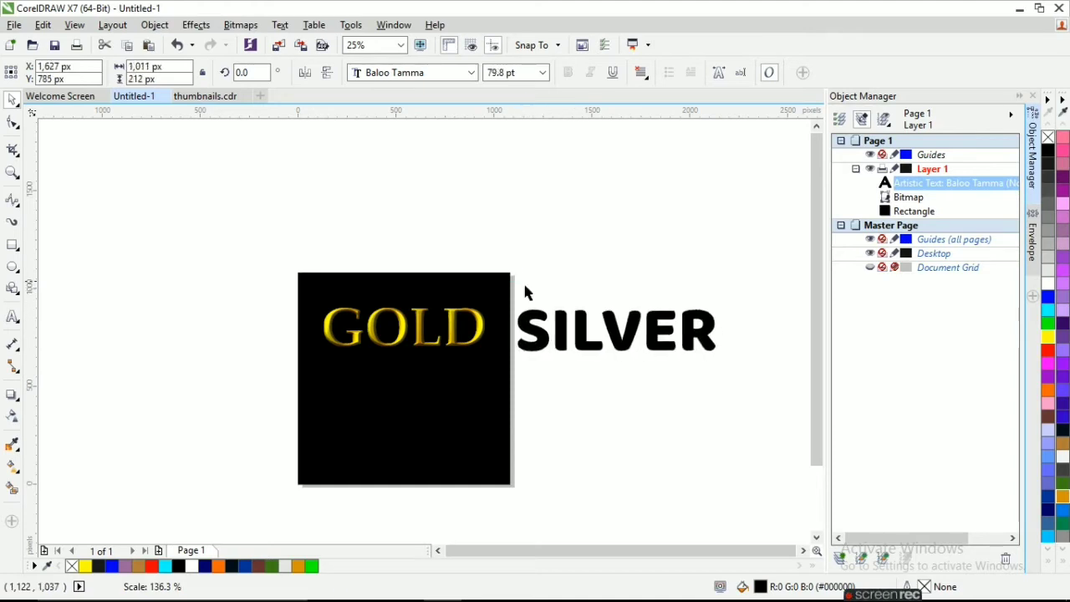
{"action": "left_click_drag", "start_coordinate": [569, 334], "coordinate": [406, 405]}
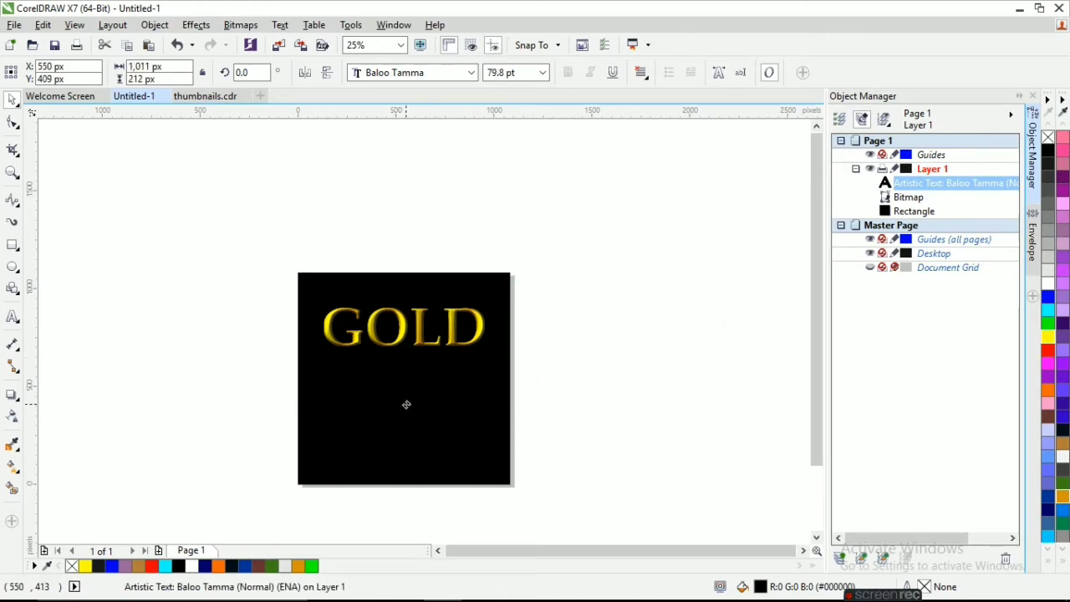
{"action": "left_click", "coordinate": [1048, 283]}
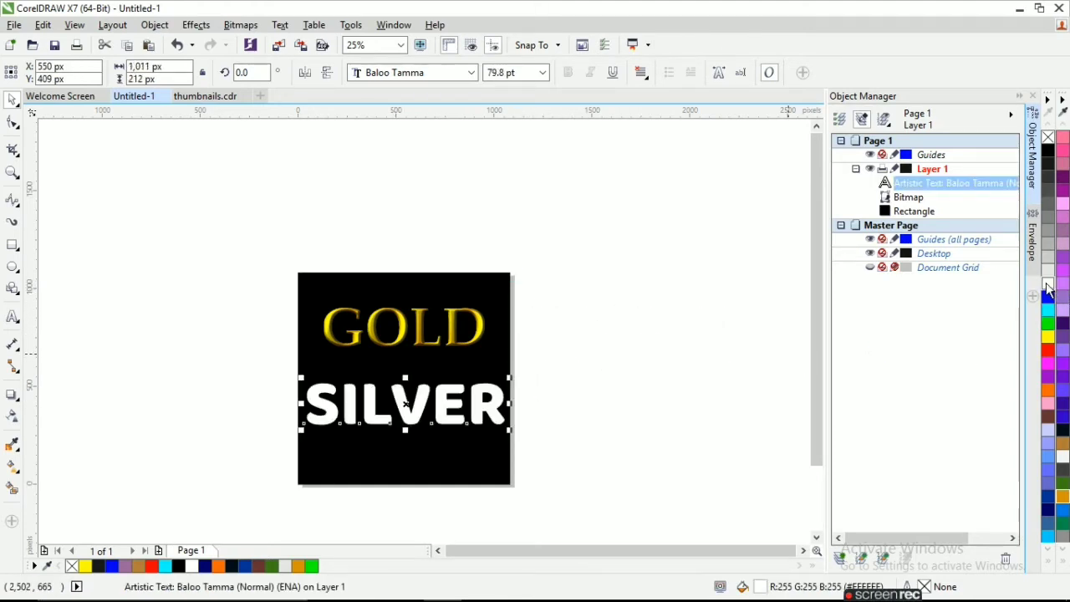
{"action": "left_click", "coordinate": [13, 467]}
Give SILVER a linear gradient whose start colour is light grey RGB 189,185,185
{"action": "left_click", "coordinate": [55, 72]}
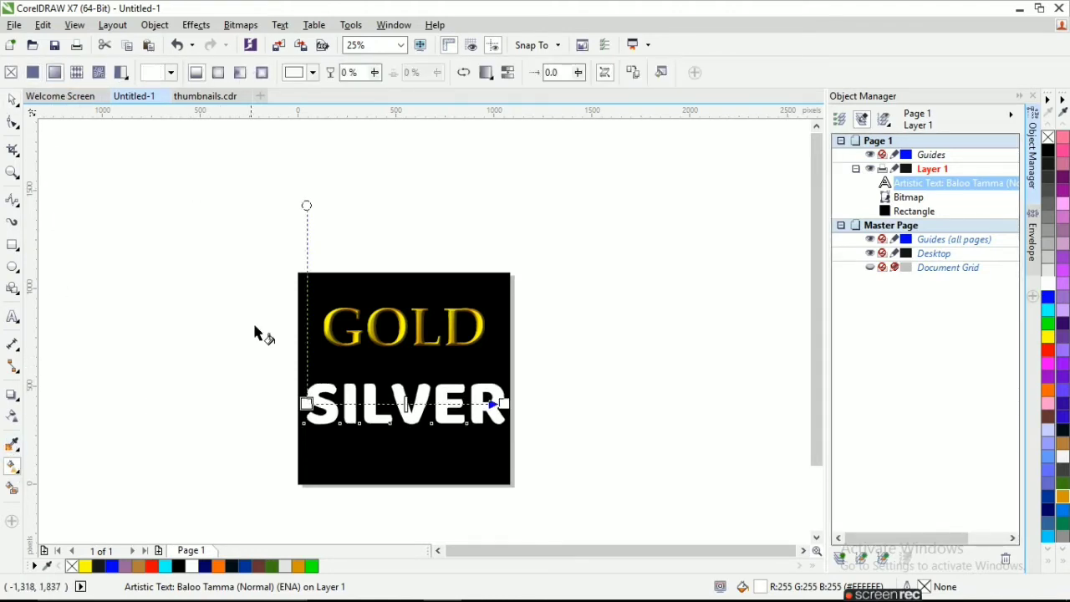
{"action": "left_click", "coordinate": [306, 403]}
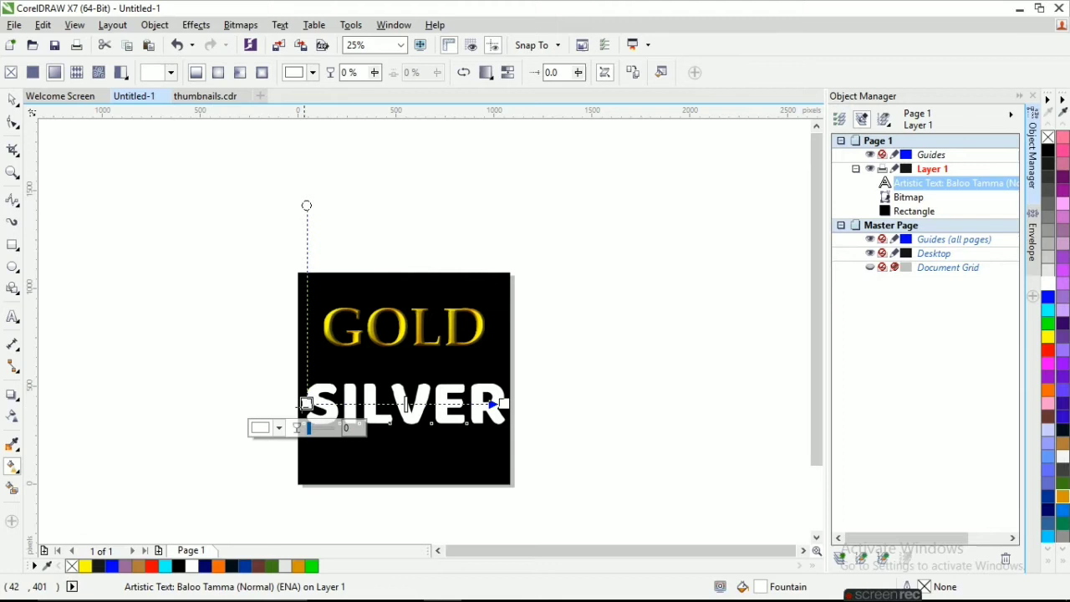
{"action": "left_click", "coordinate": [278, 427]}
{"action": "left_click", "coordinate": [263, 324]}
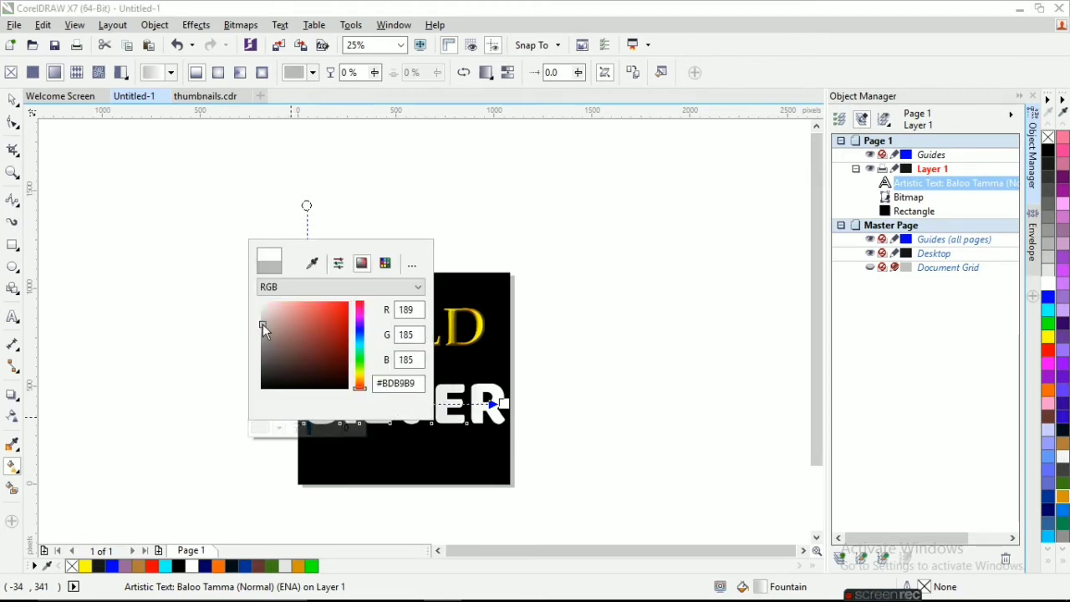
{"action": "left_click", "coordinate": [434, 255]}
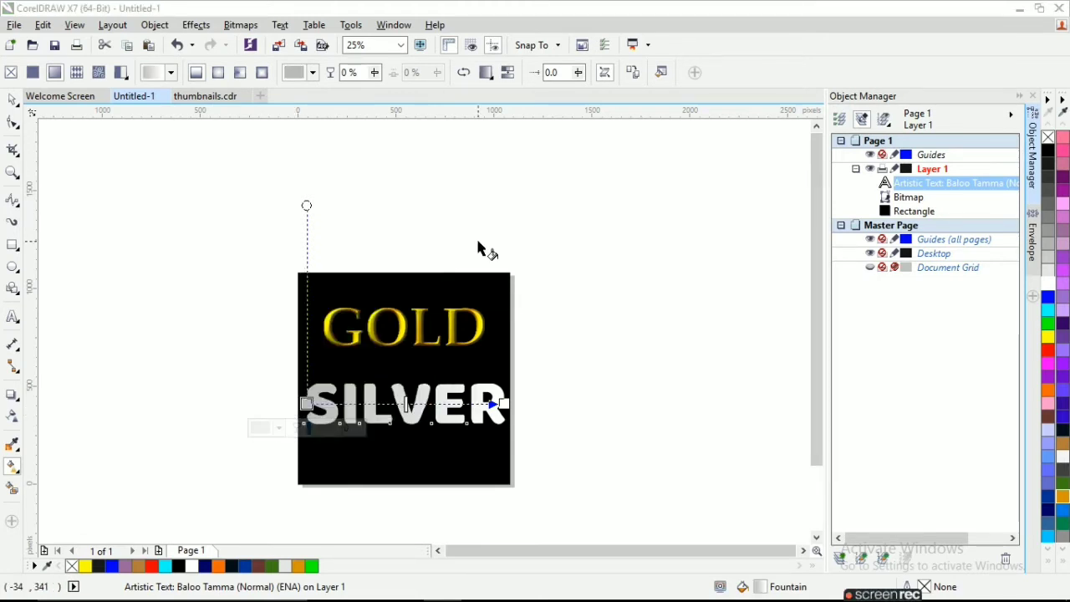
Set SILVER's gradient to repeat and move its nodes over the R
{"action": "left_click", "coordinate": [497, 72]}
{"action": "left_click", "coordinate": [506, 106]}
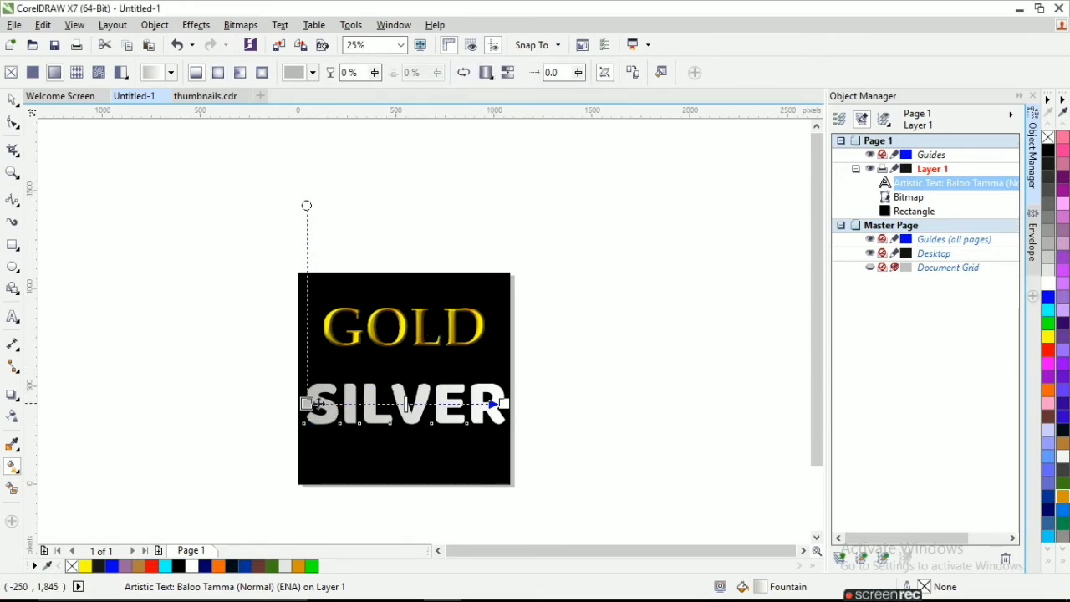
{"action": "left_click_drag", "start_coordinate": [307, 404], "coordinate": [475, 400]}
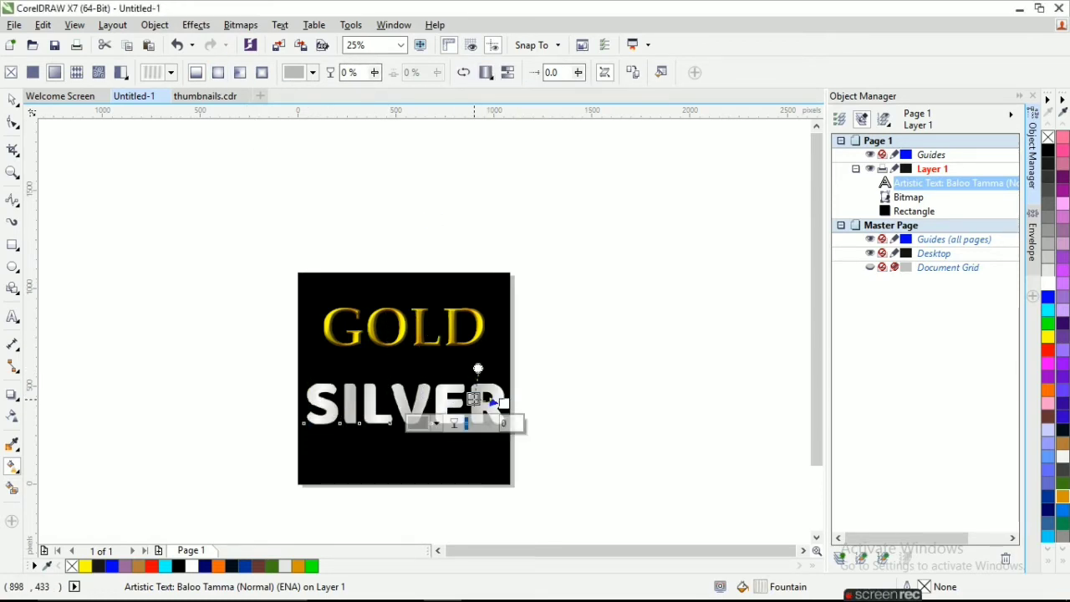
{"action": "left_click_drag", "start_coordinate": [473, 400], "coordinate": [477, 389]}
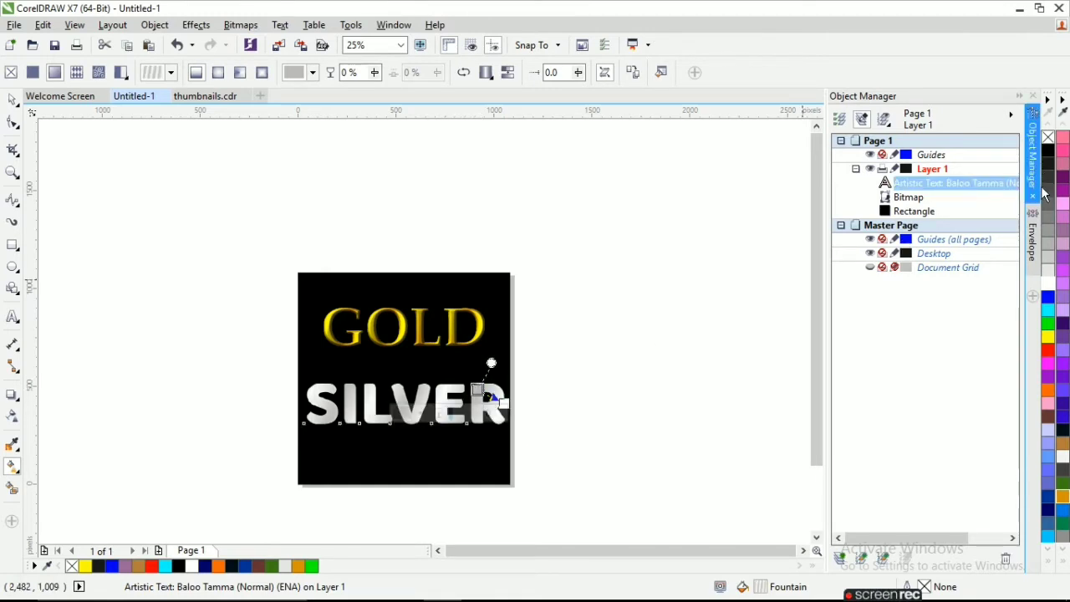
{"action": "left_click_drag", "start_coordinate": [492, 398], "coordinate": [475, 386]}
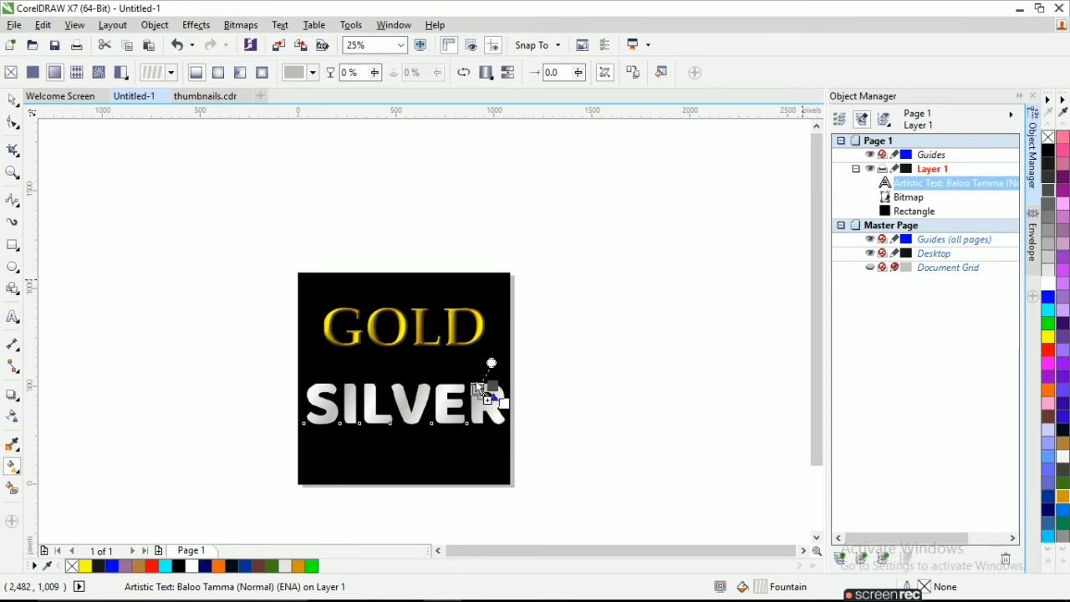
Re-angle and resize SILVER's repeating gradient into near-vertical grey-and-white bands
{"action": "scroll", "coordinate": [487, 421], "scroll_direction": "up", "scroll_amount": 1}
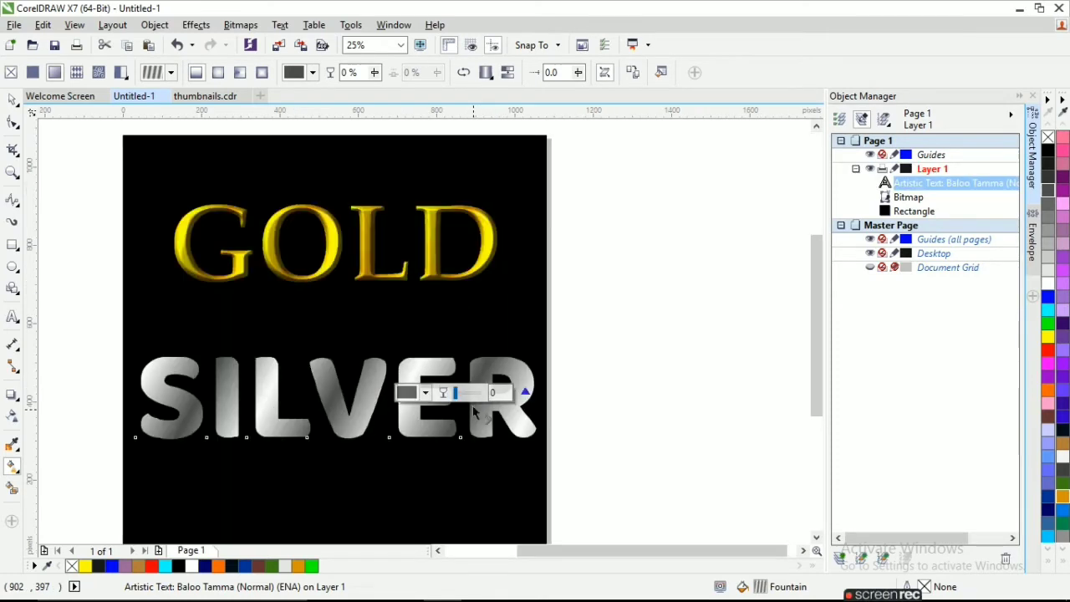
{"action": "scroll", "coordinate": [488, 421], "scroll_direction": "up", "scroll_amount": 1}
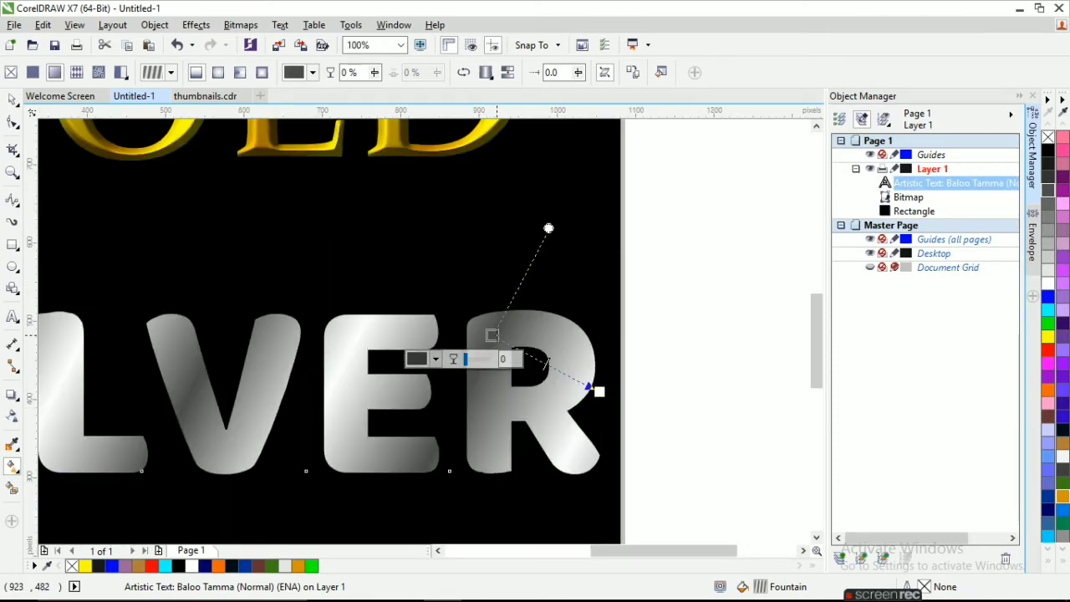
{"action": "mouse_move", "coordinate": [493, 336]}
{"action": "left_mouse_down"}
{"action": "mouse_move", "coordinate": [479, 336]}
{"action": "mouse_move", "coordinate": [515, 334]}
{"action": "left_mouse_up"}
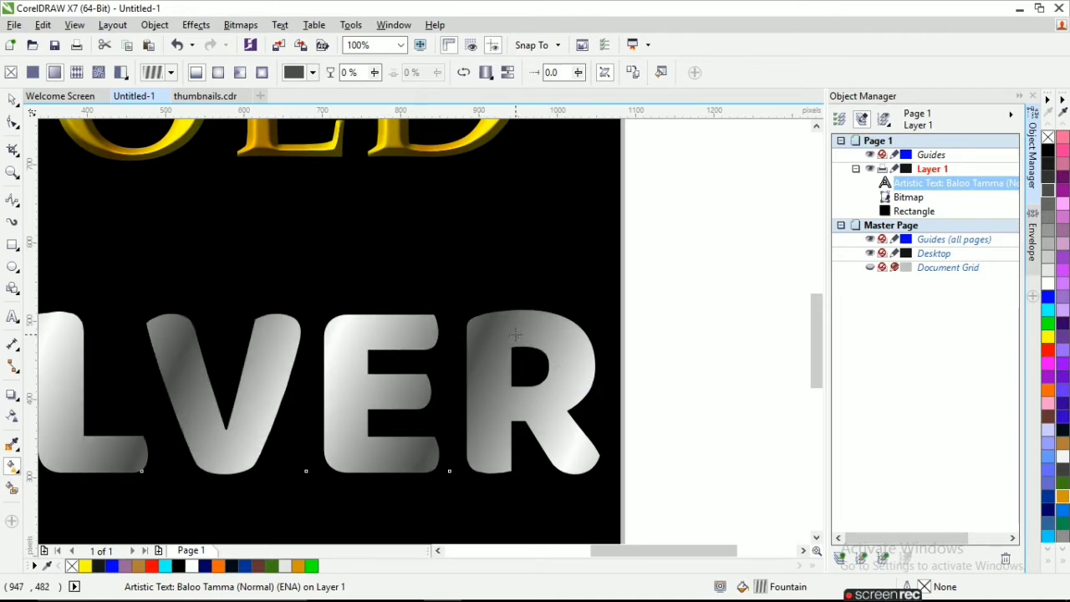
{"action": "scroll", "coordinate": [558, 361], "scroll_direction": "down", "scroll_amount": 2}
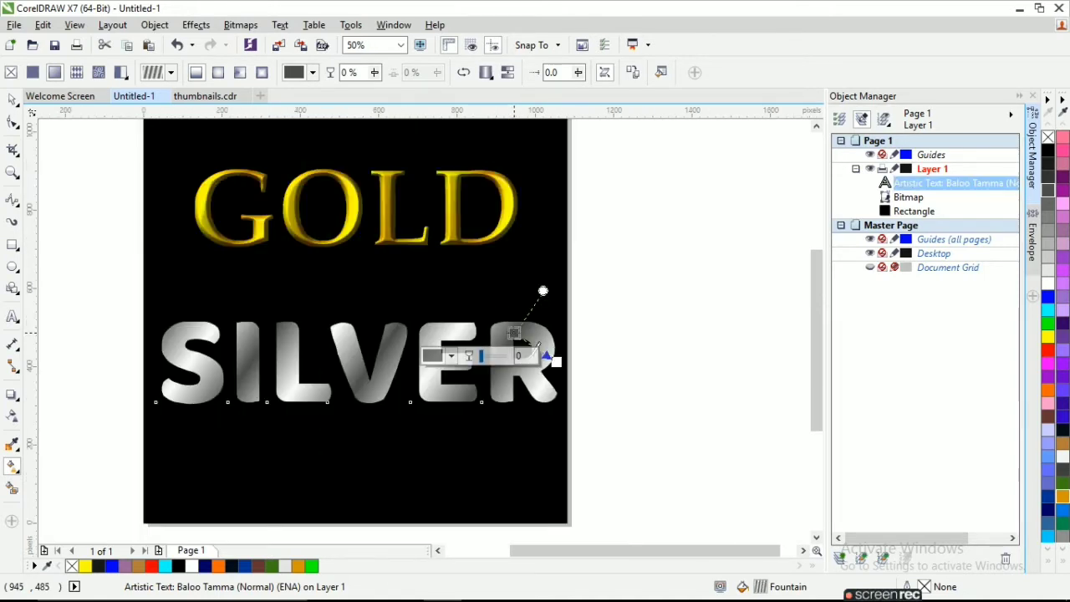
{"action": "left_click_drag", "start_coordinate": [514, 334], "coordinate": [562, 295]}
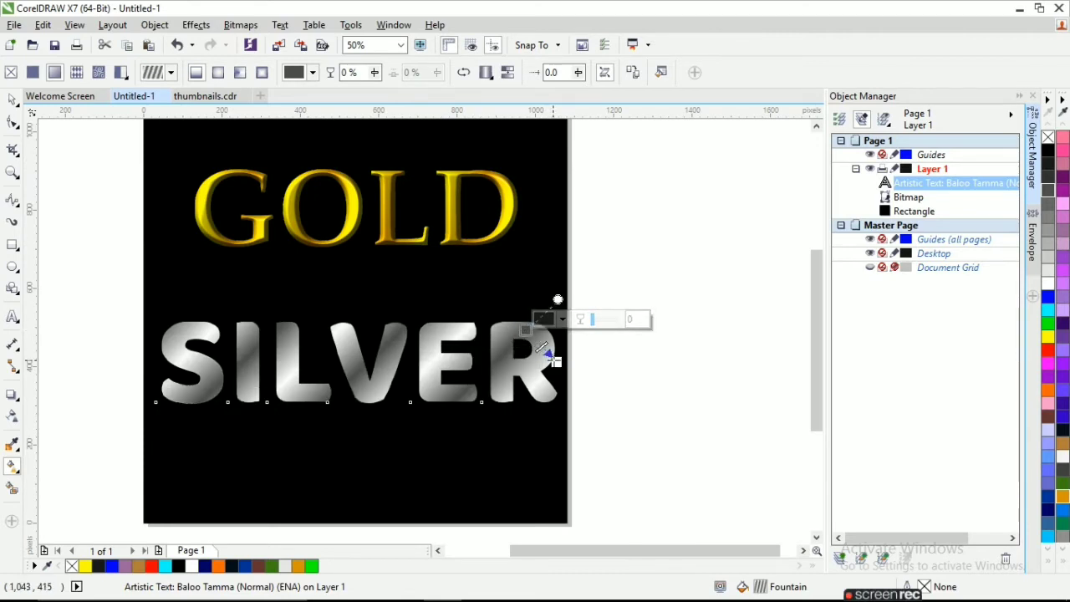
{"action": "mouse_move", "coordinate": [560, 366]}
{"action": "left_mouse_down"}
{"action": "mouse_move", "coordinate": [559, 383]}
{"action": "mouse_move", "coordinate": [554, 370]}
{"action": "left_mouse_up"}
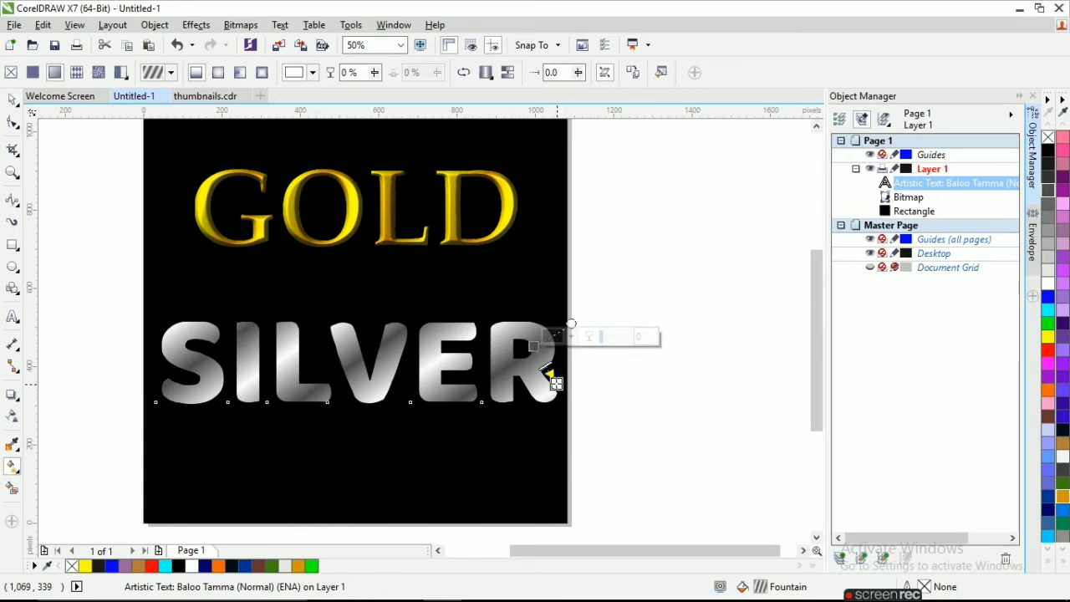
{"action": "left_click", "coordinate": [552, 377]}
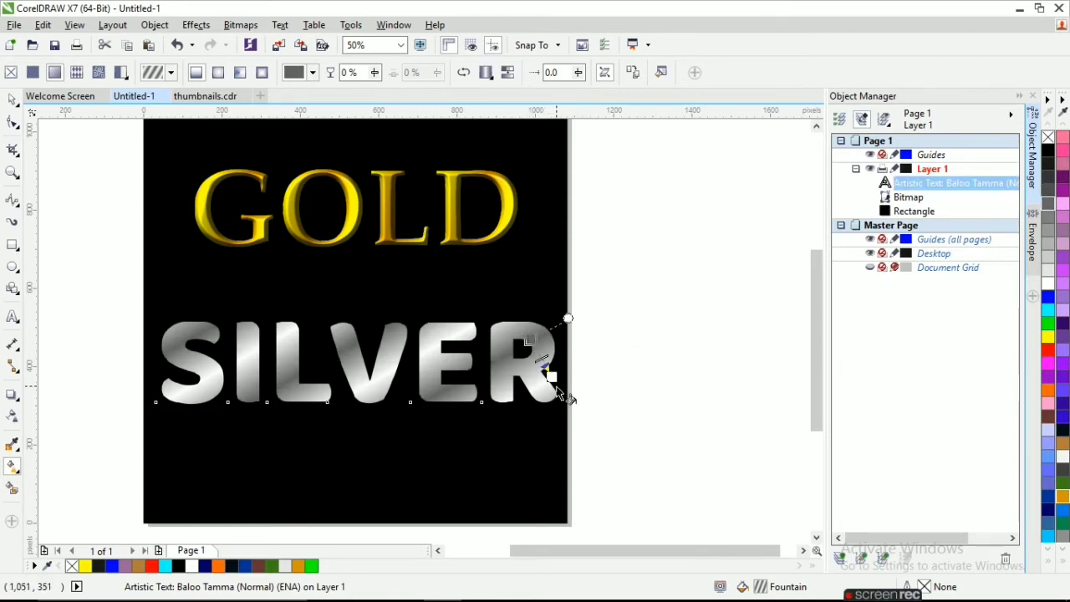
{"action": "left_click_drag", "start_coordinate": [552, 376], "coordinate": [574, 346]}
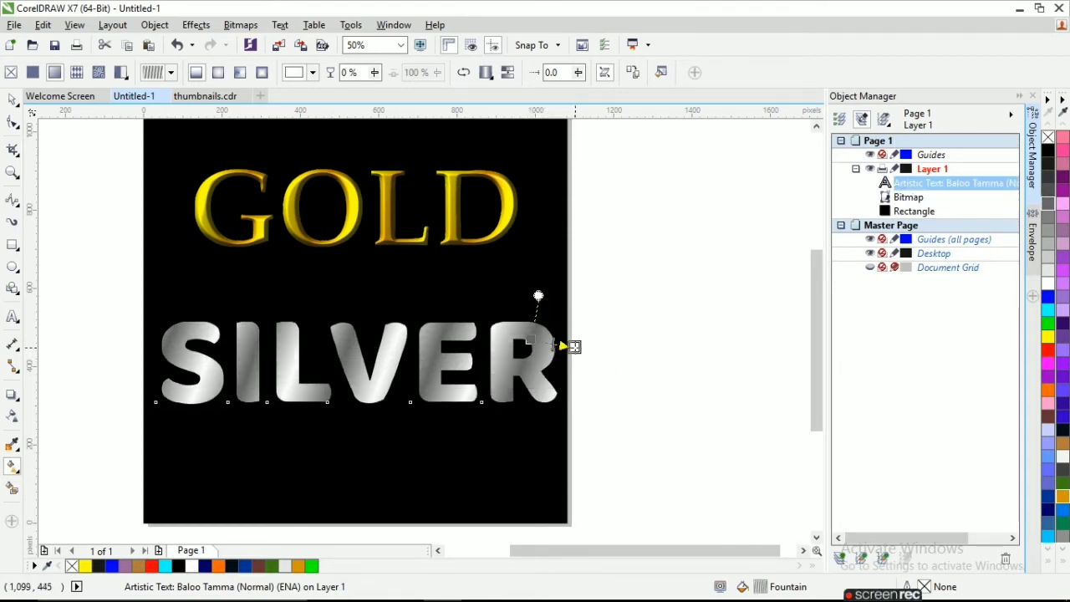
{"action": "left_click", "coordinate": [14, 101]}
Convert the grey-gradient SILVER text into a bitmap
{"action": "left_click", "coordinate": [243, 25]}
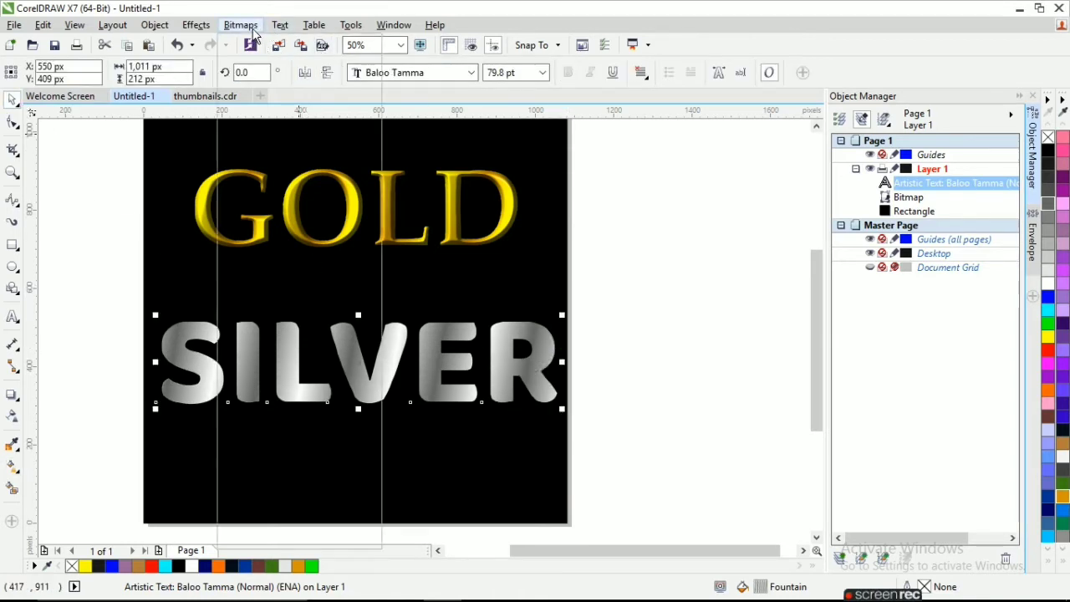
{"action": "left_click", "coordinate": [263, 41]}
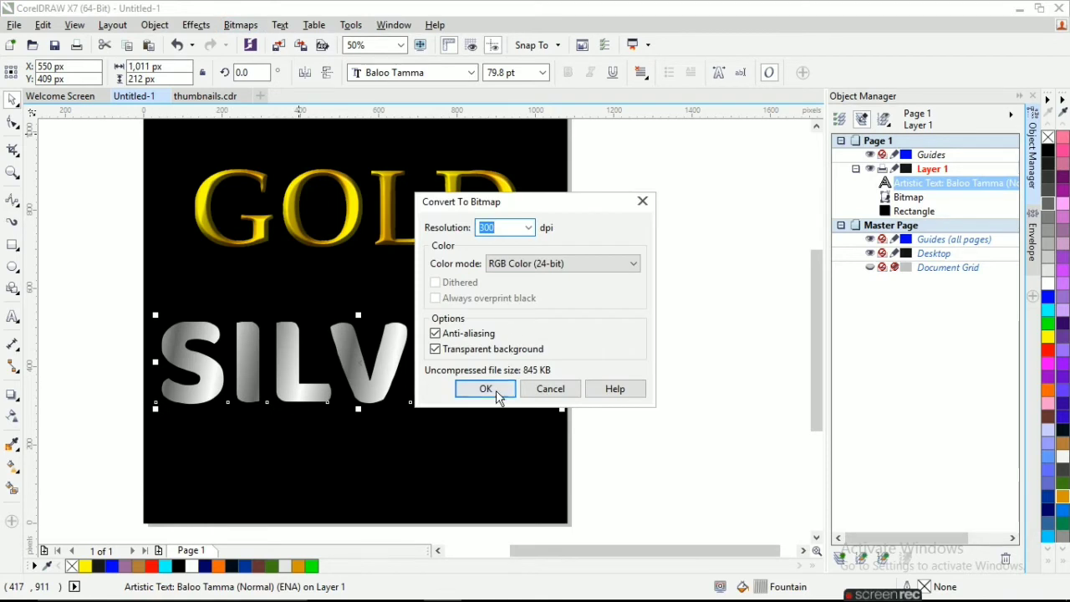
{"action": "left_click", "coordinate": [485, 388]}
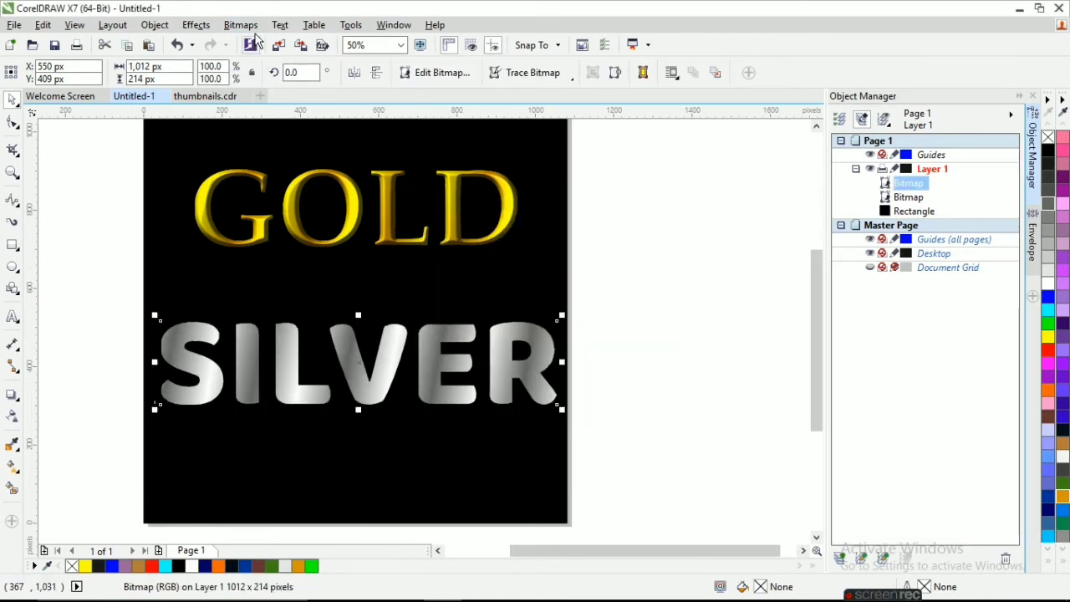
Apply a Plastic effect to SILVER with Highlight 25, Smoothness 49 and Depth 36
{"action": "left_click", "coordinate": [244, 25]}
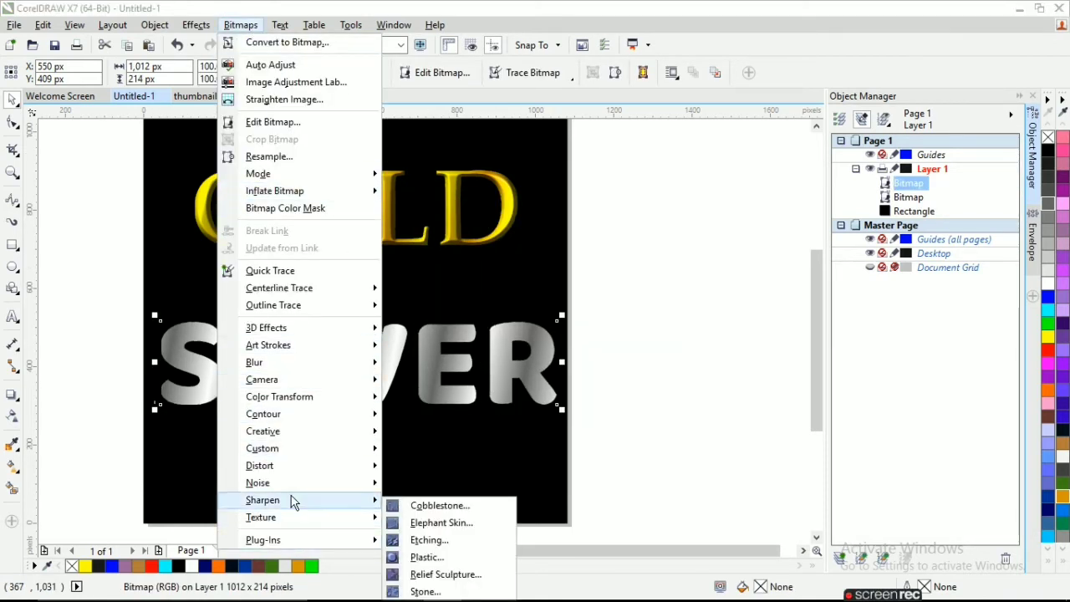
{"action": "mouse_move", "coordinate": [284, 518]}
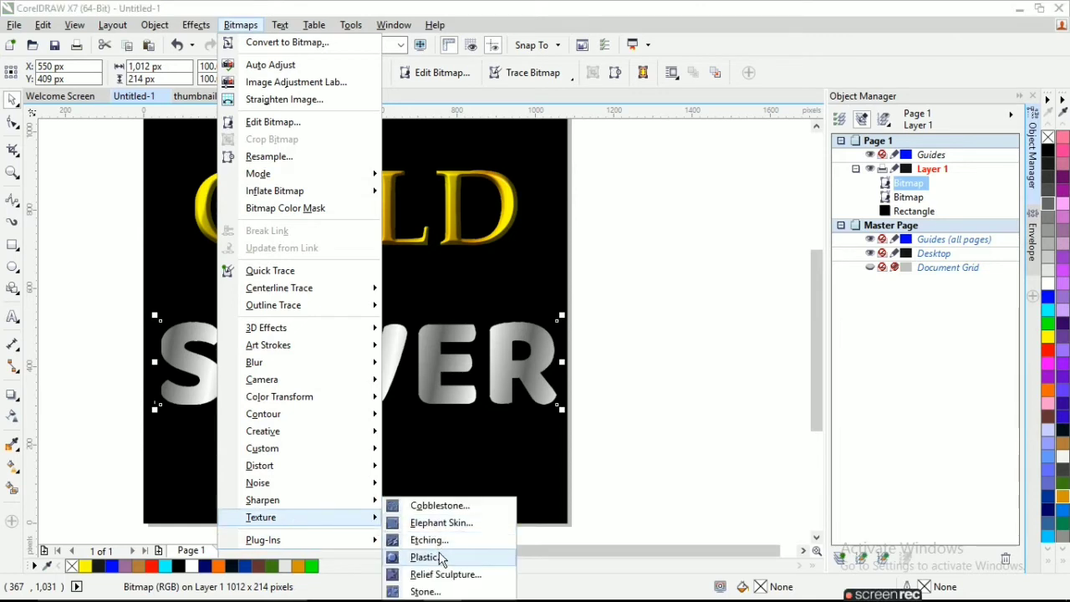
{"action": "left_click", "coordinate": [426, 557]}
{"action": "left_click_drag", "start_coordinate": [549, 214], "coordinate": [782, 130]}
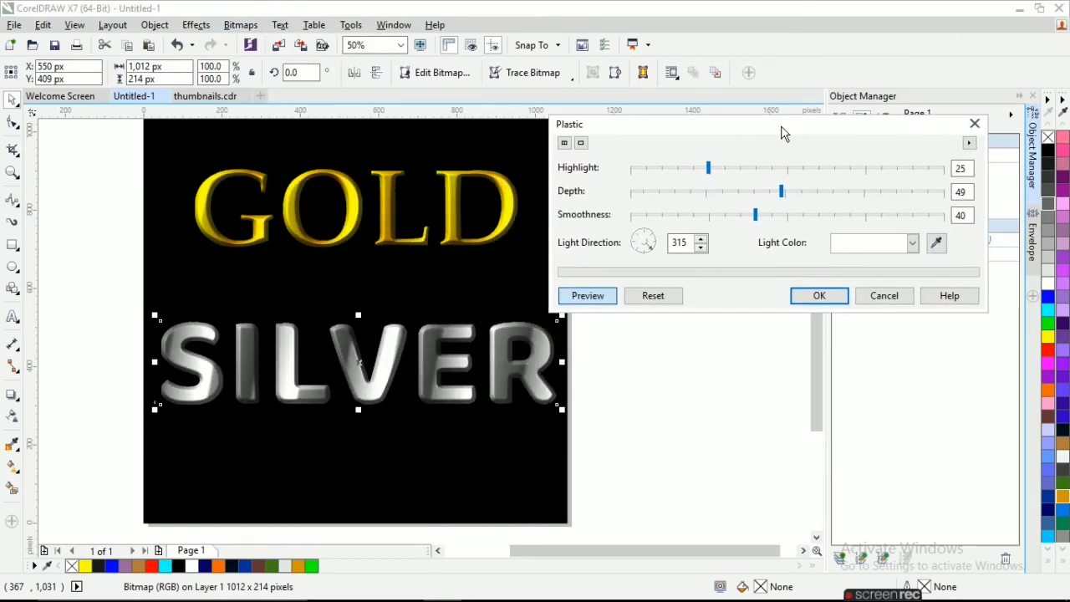
{"action": "left_click", "coordinate": [743, 169]}
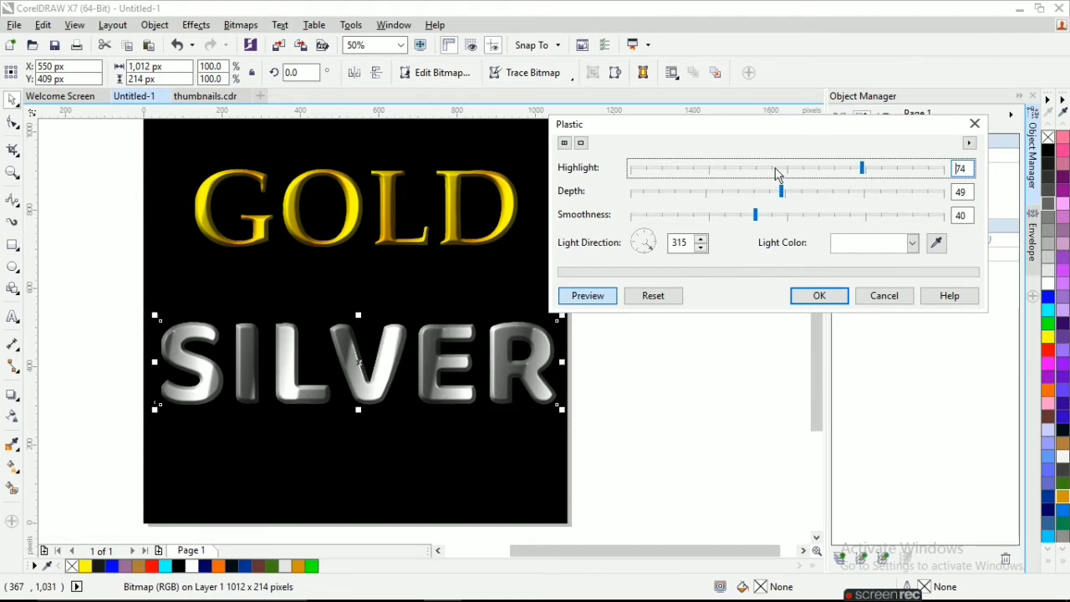
{"action": "left_click", "coordinate": [709, 175]}
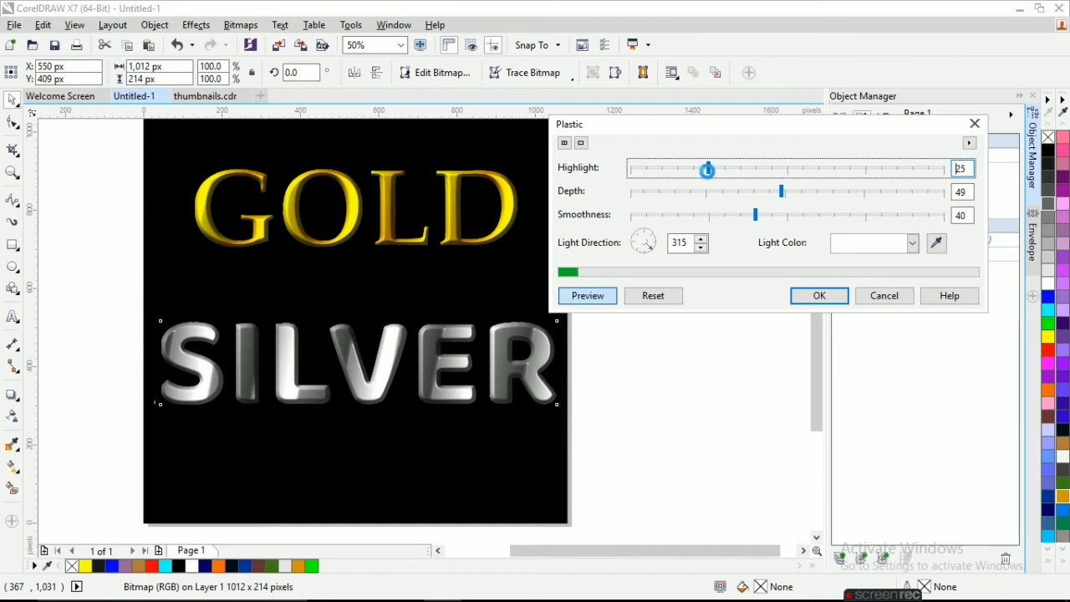
{"action": "left_click", "coordinate": [680, 215]}
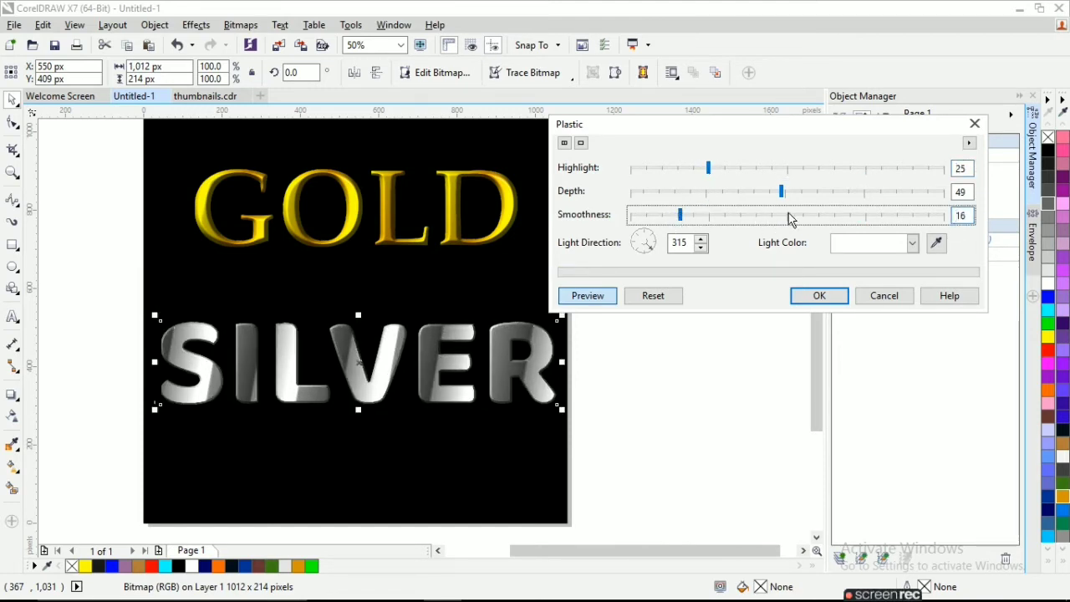
{"action": "left_click", "coordinate": [855, 216]}
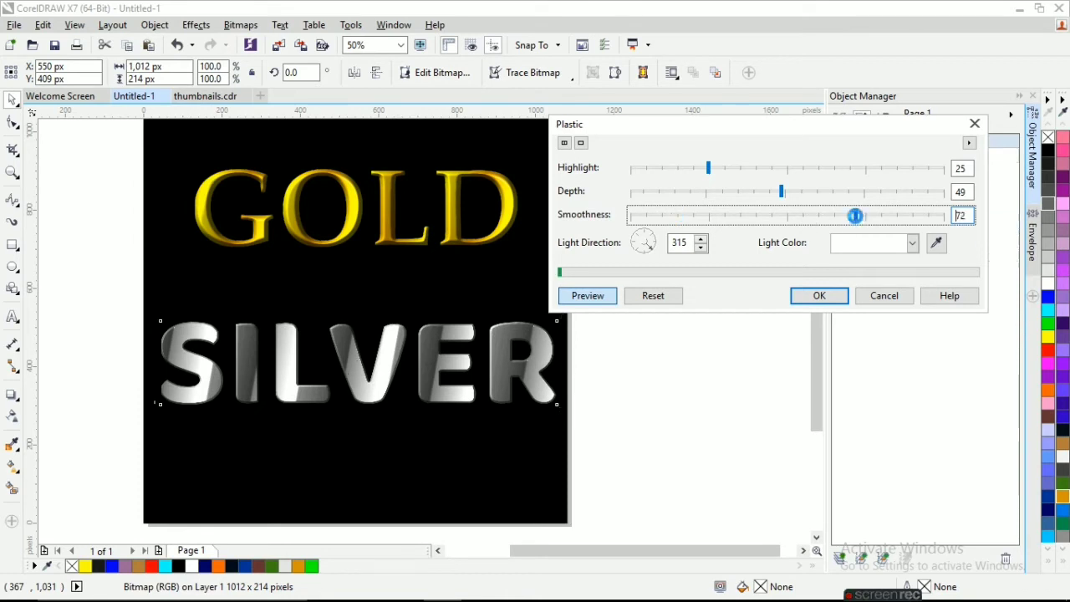
{"action": "left_click", "coordinate": [799, 222]}
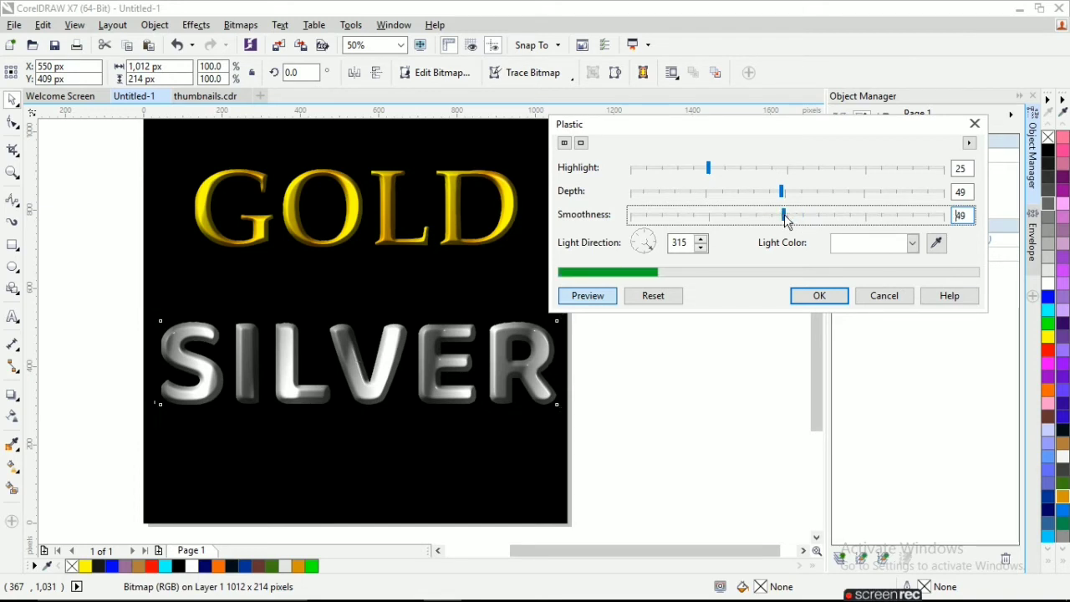
{"action": "left_click", "coordinate": [831, 197]}
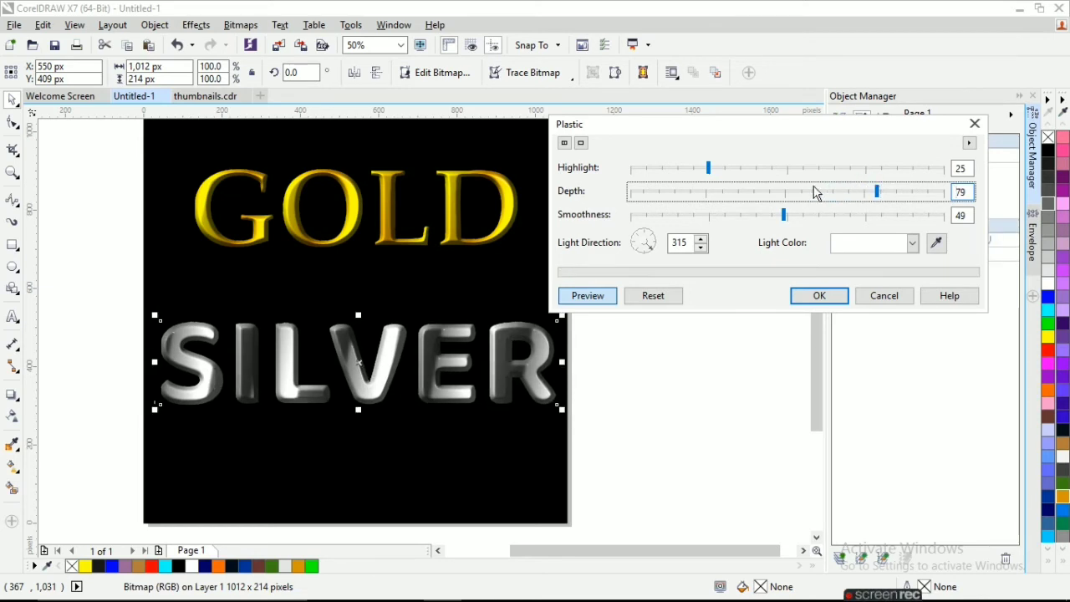
{"action": "left_click", "coordinate": [713, 193]}
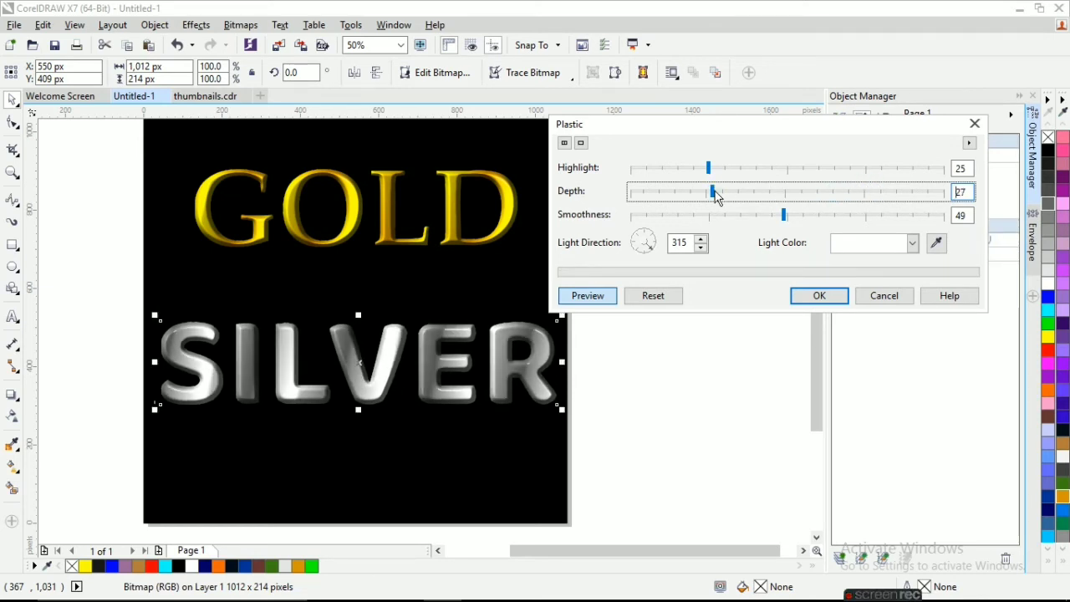
{"action": "left_click", "coordinate": [726, 194]}
{"action": "left_click", "coordinate": [741, 192]}
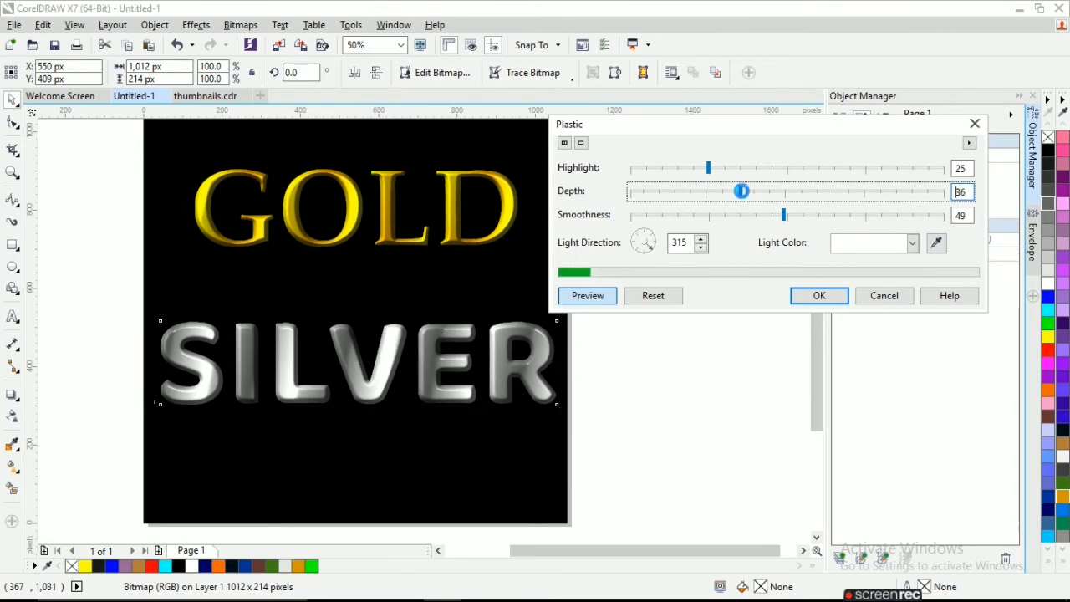
{"action": "left_click", "coordinate": [817, 295]}
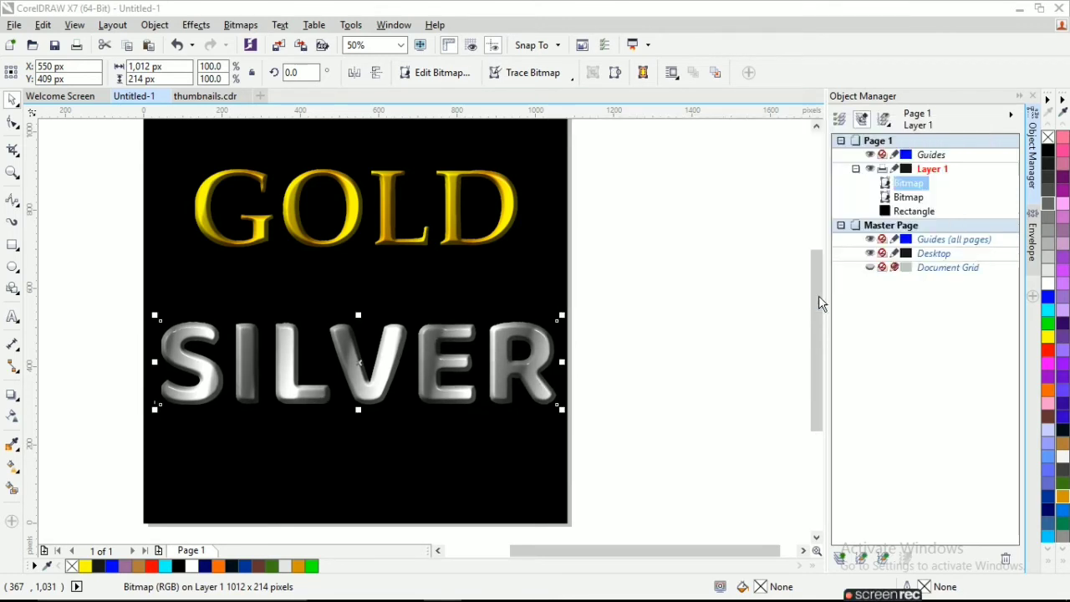
Zoom out to review the finished GOLD and SILVER lettering and pick the Text tool
{"action": "scroll", "coordinate": [592, 400], "scroll_direction": "down", "scroll_amount": 1}
{"action": "left_click", "coordinate": [593, 399]}
{"action": "scroll", "coordinate": [518, 354], "scroll_direction": "down", "scroll_amount": 2}
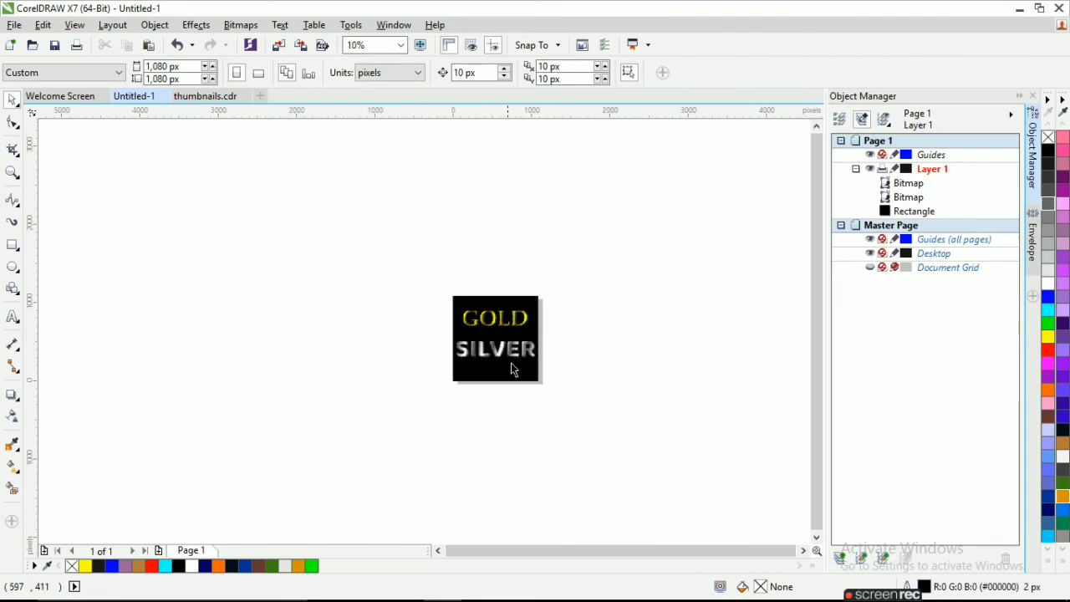
{"action": "scroll", "coordinate": [540, 352], "scroll_direction": "up", "scroll_amount": 2}
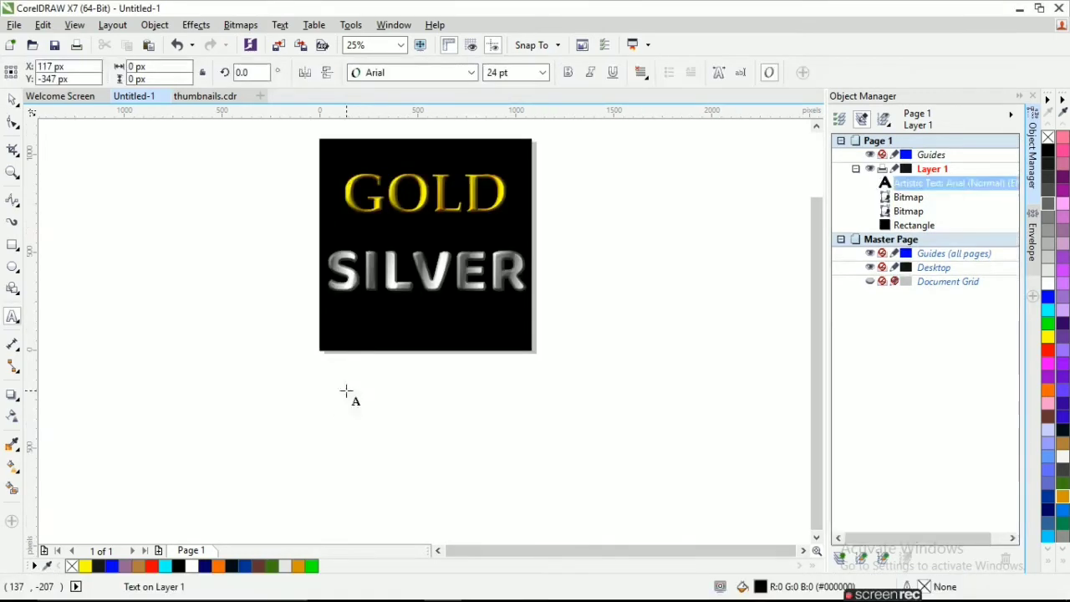
{"action": "key", "text": "F8"}
{"action": "scroll", "coordinate": [346, 393], "scroll_direction": "down", "scroll_amount": 1}
Dismiss the Save dialog and add a new 'SILVER' text below the black square, fixing the missing L
{"action": "key", "text": "ctrl+s"}
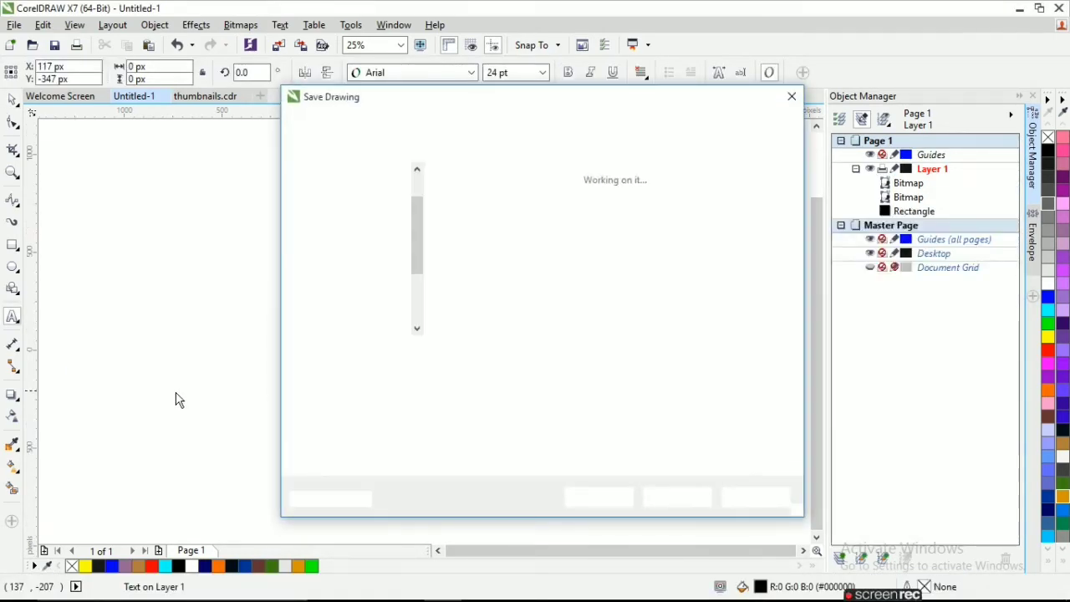
{"action": "left_click", "coordinate": [791, 100]}
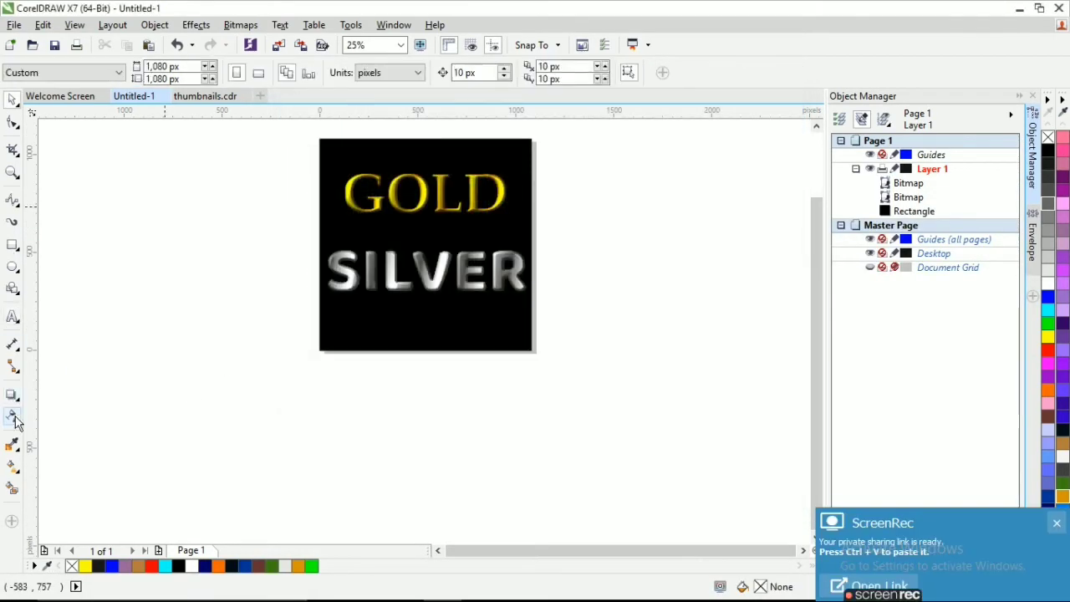
{"action": "left_click", "coordinate": [315, 400]}
{"action": "type", "text": "S"}
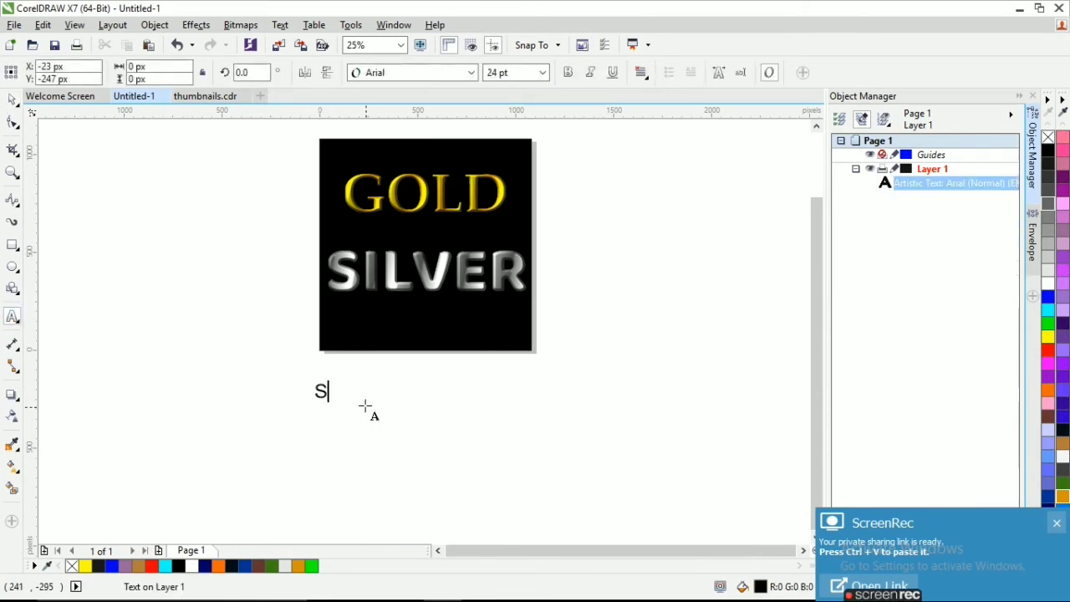
{"action": "type", "text": "IVER"}
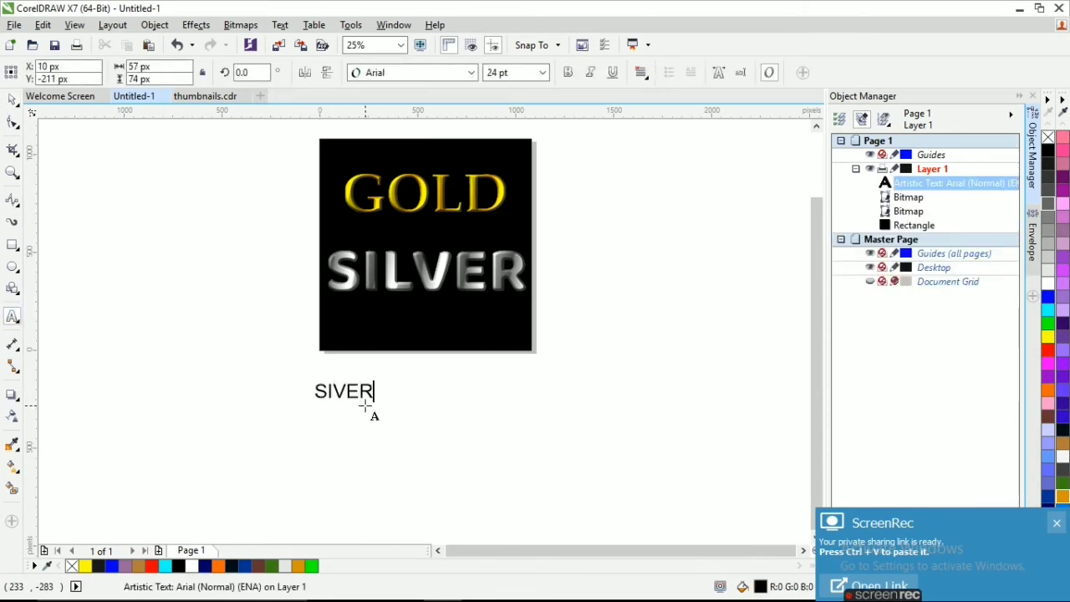
{"action": "key", "text": "Escape"}
{"action": "left_click", "coordinate": [336, 392]}
{"action": "type", "text": "L"}
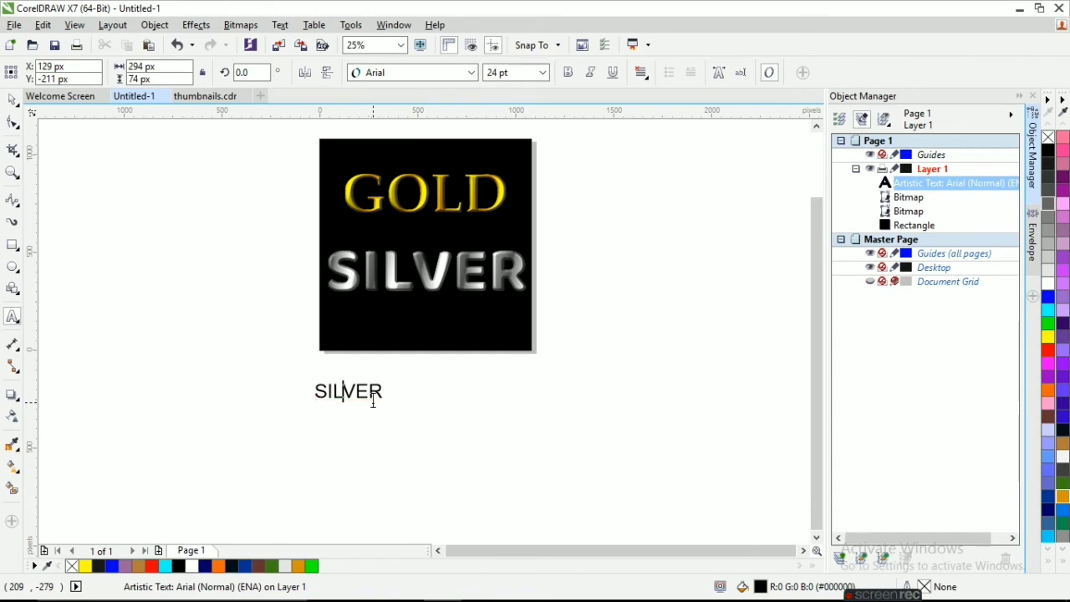
{"action": "key", "text": "Escape"}
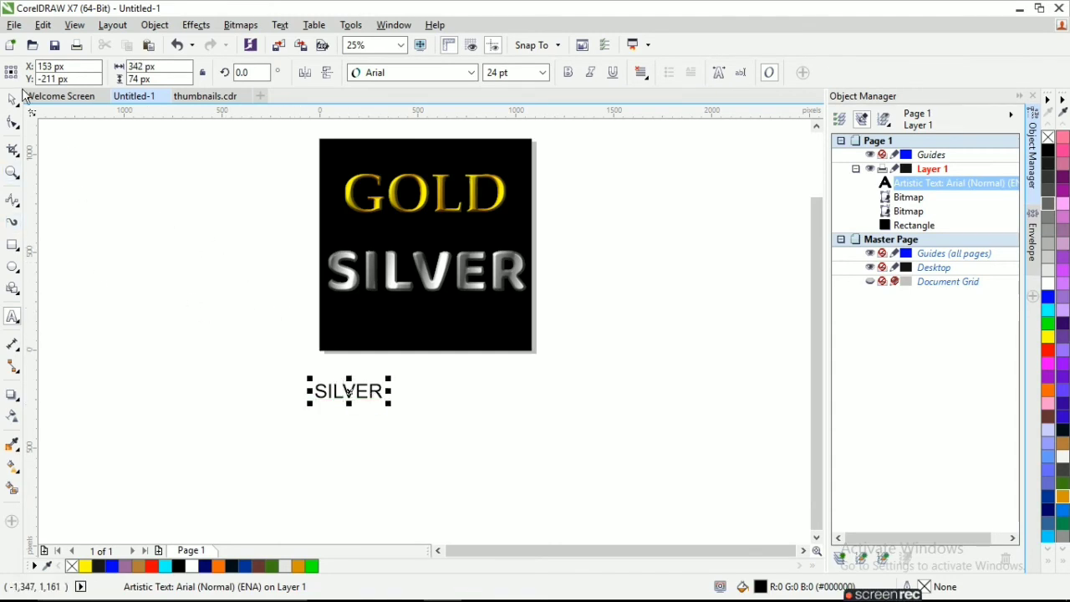
{"action": "left_click", "coordinate": [13, 99]}
Set the new SILVER to bold Palatino Linotype at about 62 pt
{"action": "left_click", "coordinate": [405, 74]}
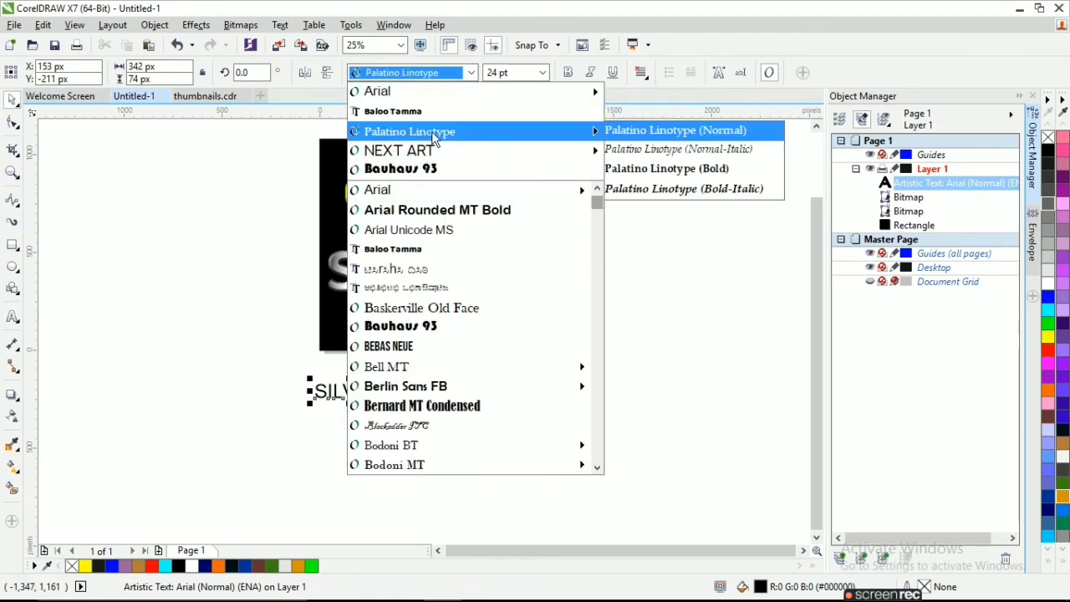
{"action": "left_click", "coordinate": [410, 131]}
{"action": "left_click_drag", "start_coordinate": [389, 406], "coordinate": [494, 462]}
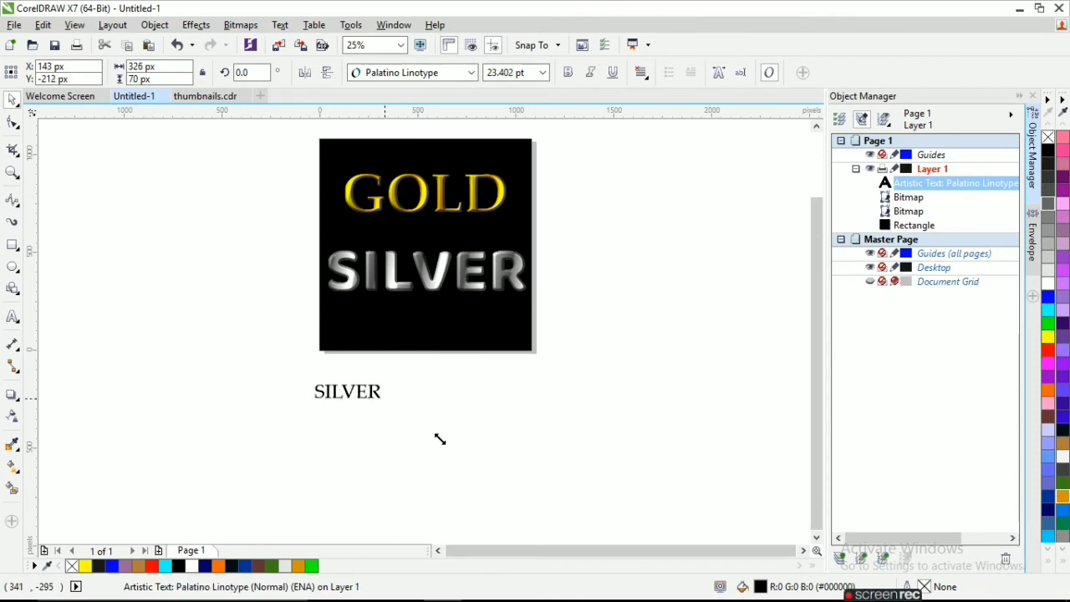
{"action": "left_click", "coordinate": [567, 72]}
Colour the serif SILVER white and place it under the plastic SILVER on the black square
{"action": "left_click_drag", "start_coordinate": [411, 397], "coordinate": [458, 314]}
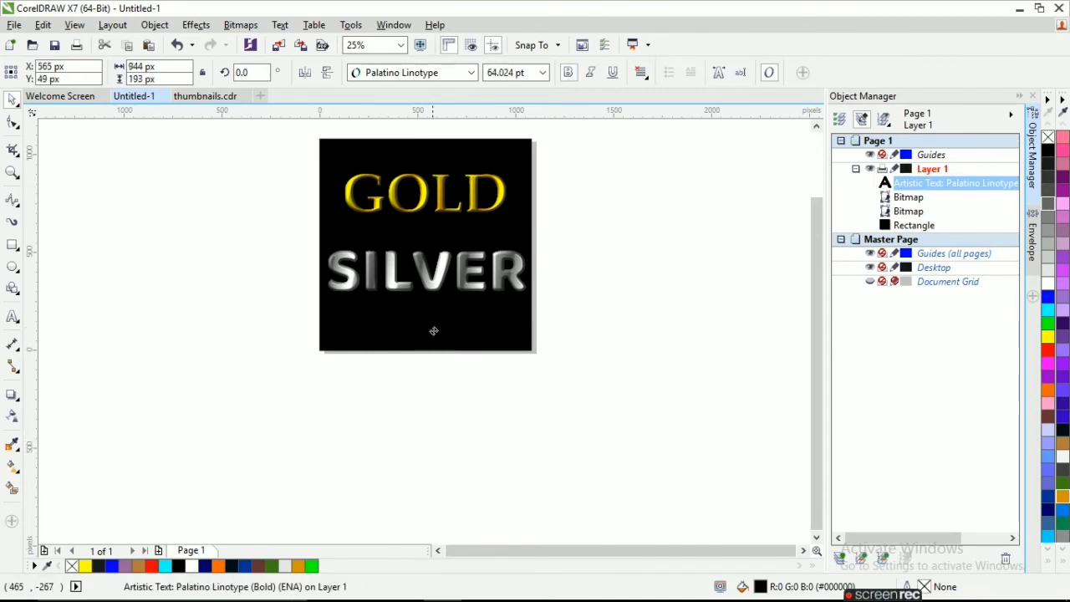
{"action": "left_click", "coordinate": [1049, 282]}
{"action": "mouse_move", "coordinate": [428, 305]}
{"action": "left_mouse_down"}
{"action": "mouse_move", "coordinate": [408, 315]}
{"action": "mouse_move", "coordinate": [437, 266]}
{"action": "left_mouse_up"}
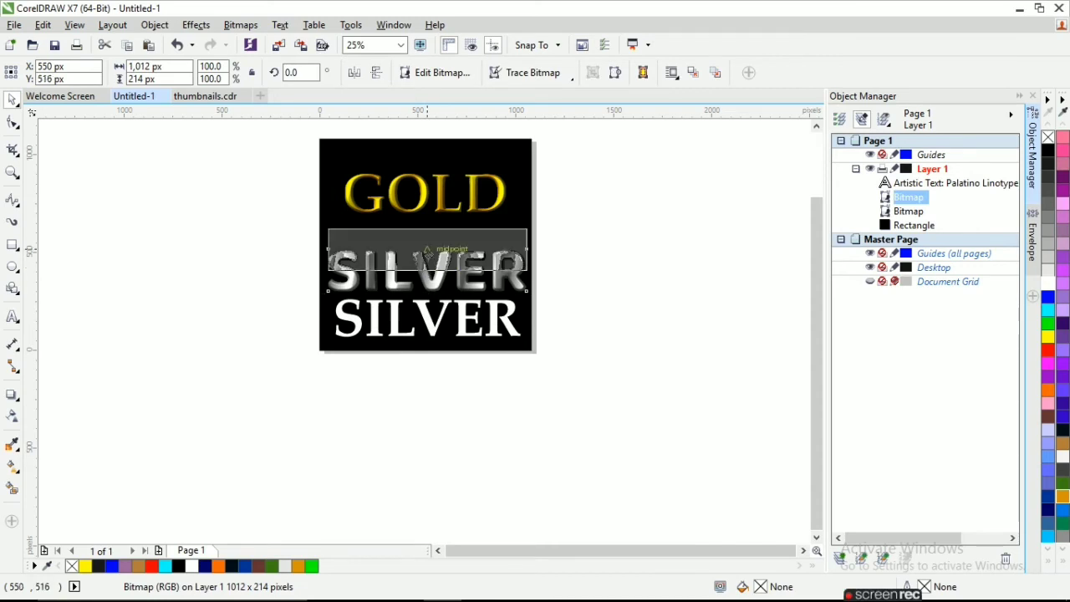
{"action": "left_click", "coordinate": [435, 328]}
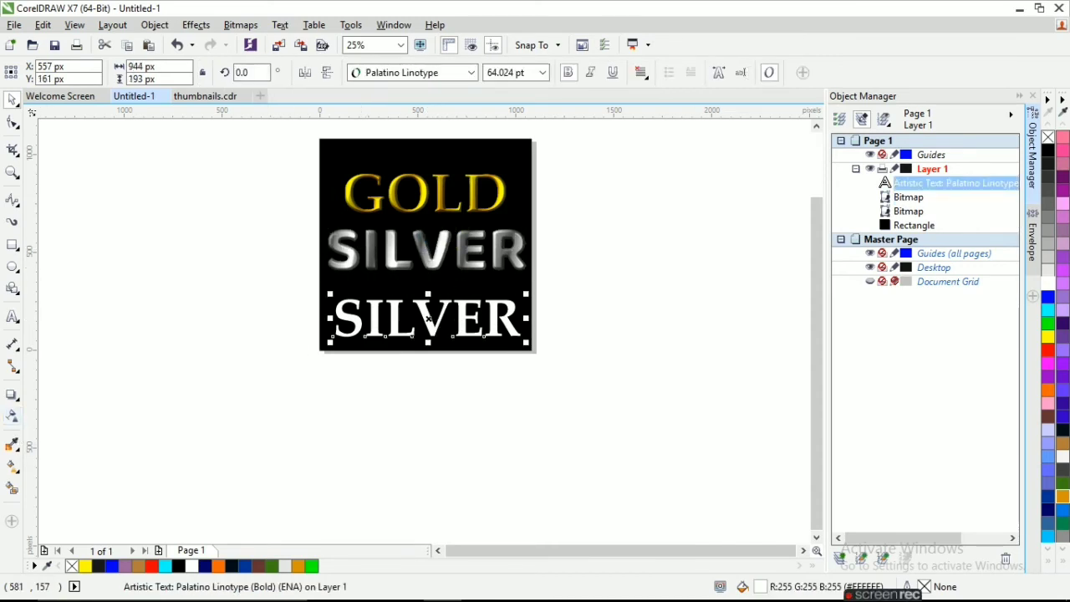
Give the serif SILVER a vertical fountain fill with a #BFBDBD node, repeated and mirrored
{"action": "left_click", "coordinate": [11, 456]}
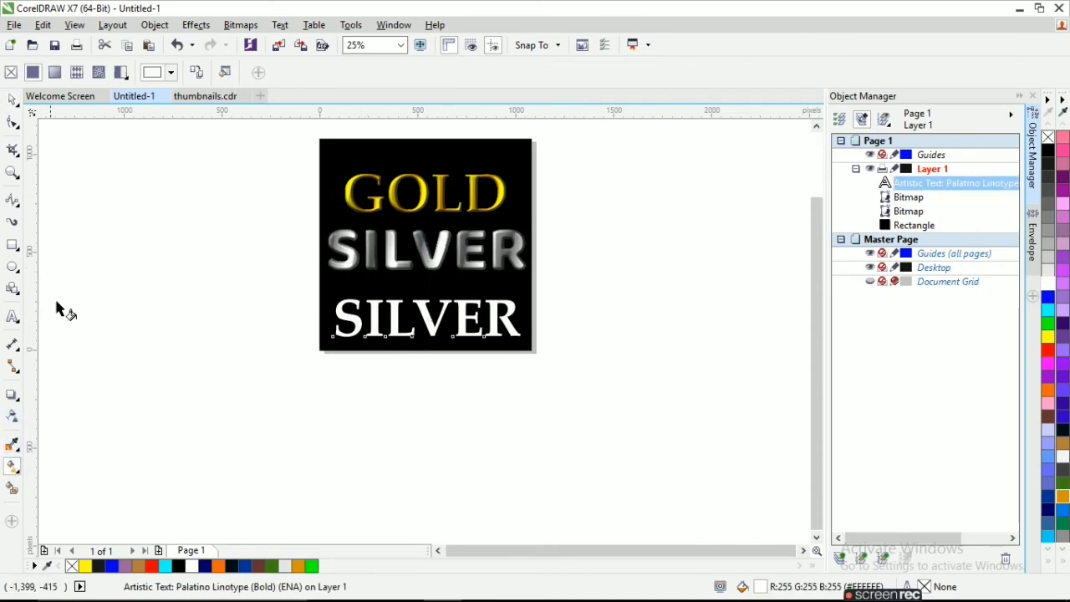
{"action": "left_click", "coordinate": [54, 72]}
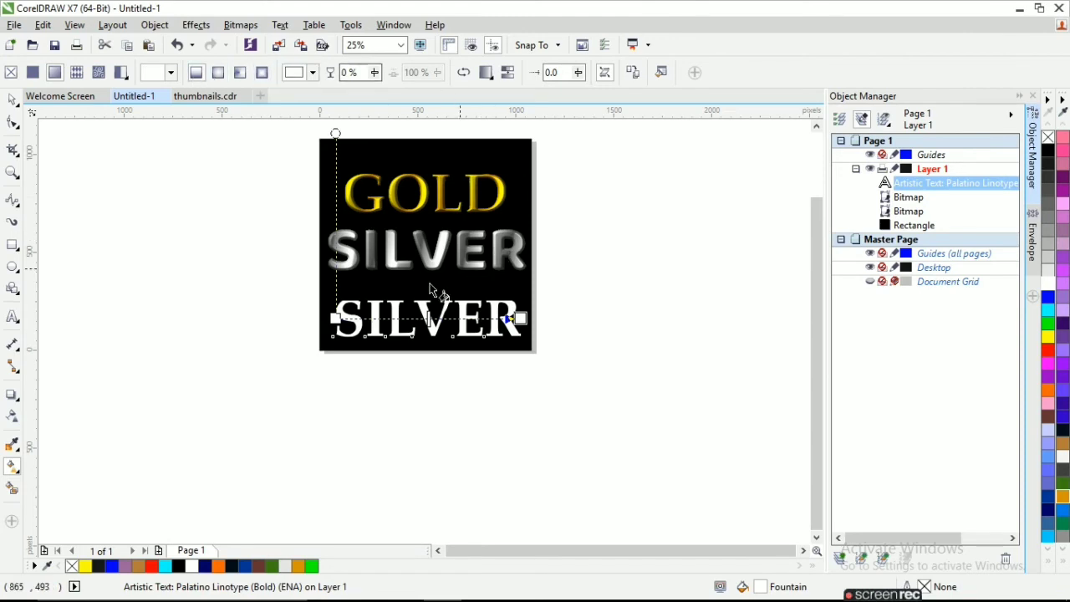
{"action": "left_click_drag", "start_coordinate": [464, 316], "coordinate": [465, 253]}
{"action": "left_click_drag", "start_coordinate": [465, 316], "coordinate": [483, 319]}
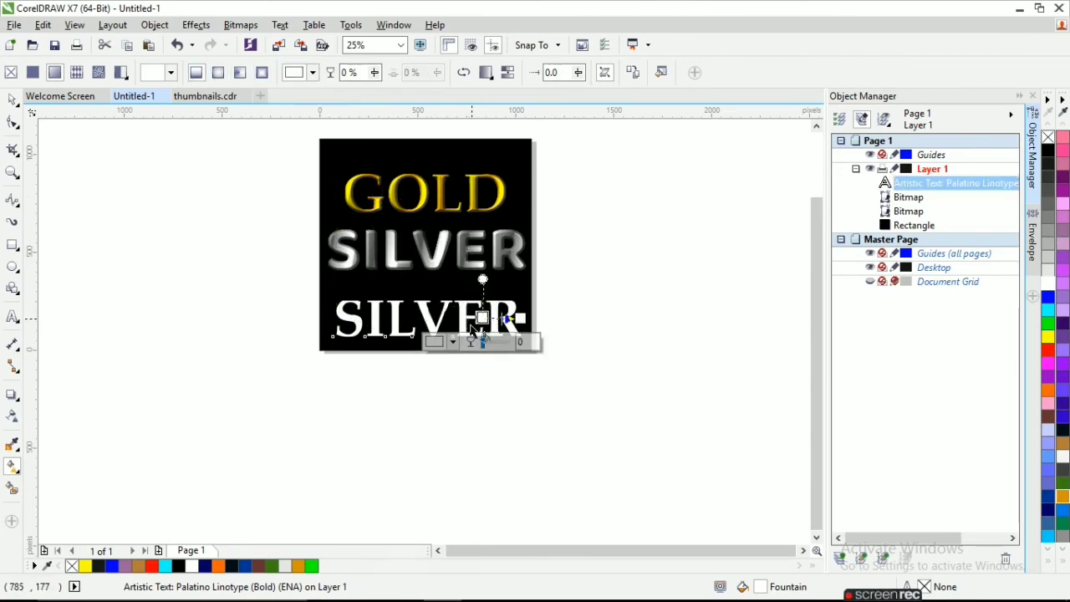
{"action": "left_click", "coordinate": [451, 342]}
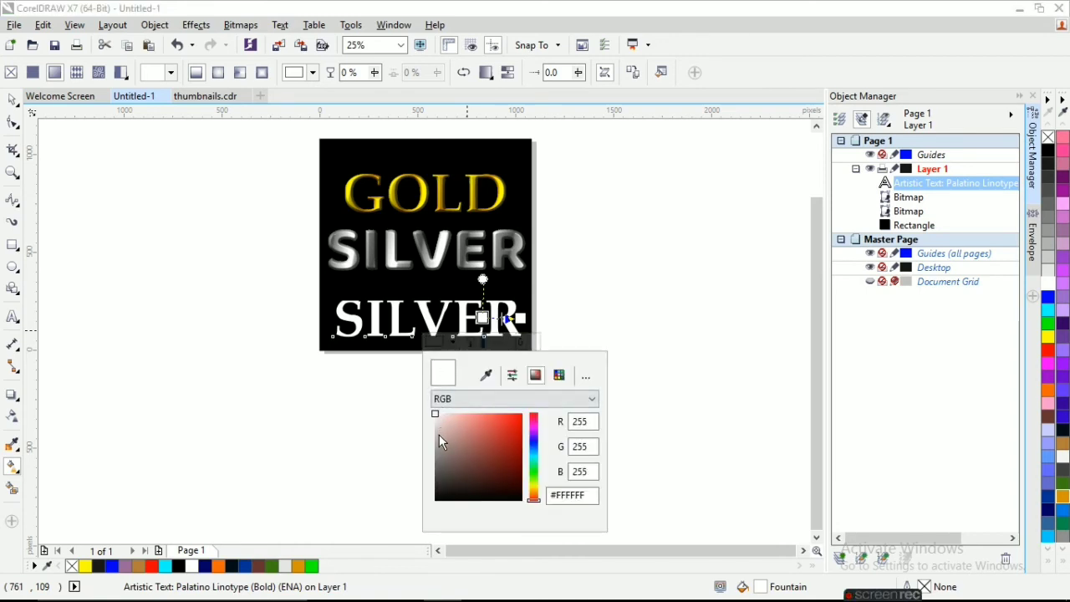
{"action": "left_click", "coordinate": [435, 435]}
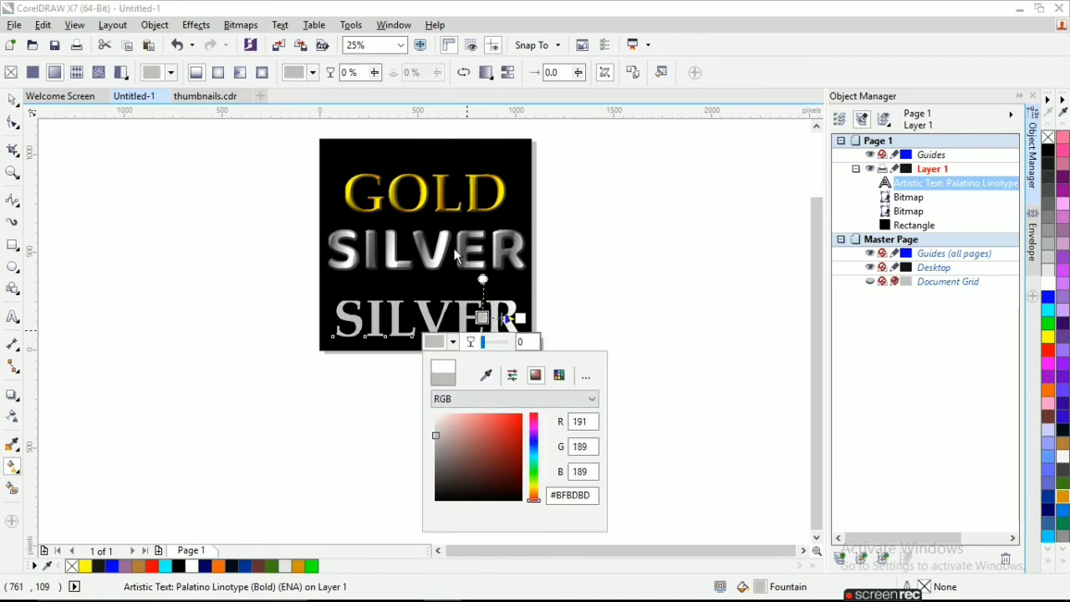
{"action": "left_click", "coordinate": [487, 74]}
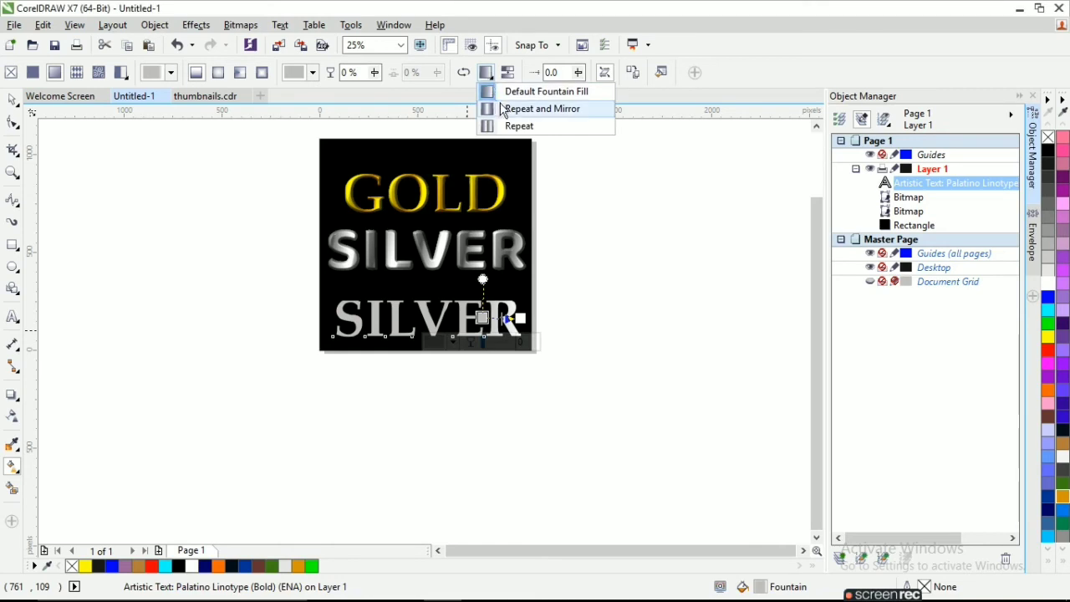
{"action": "left_click", "coordinate": [503, 107]}
Reposition and tilt the gradient diagonally across the lower SILVER
{"action": "scroll", "coordinate": [498, 309], "scroll_direction": "up", "scroll_amount": 1}
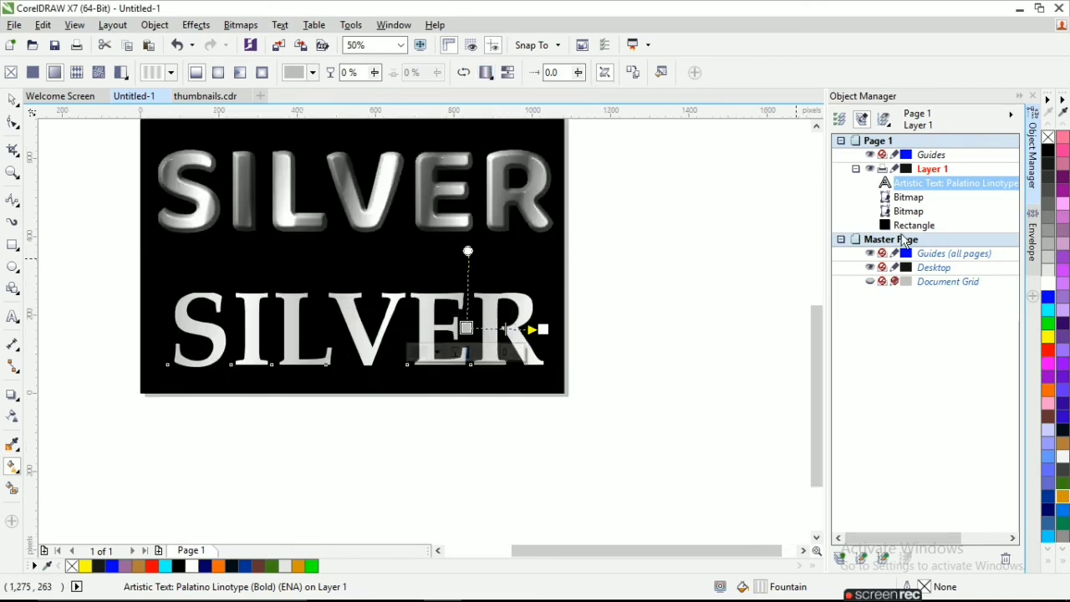
{"action": "left_click", "coordinate": [463, 325]}
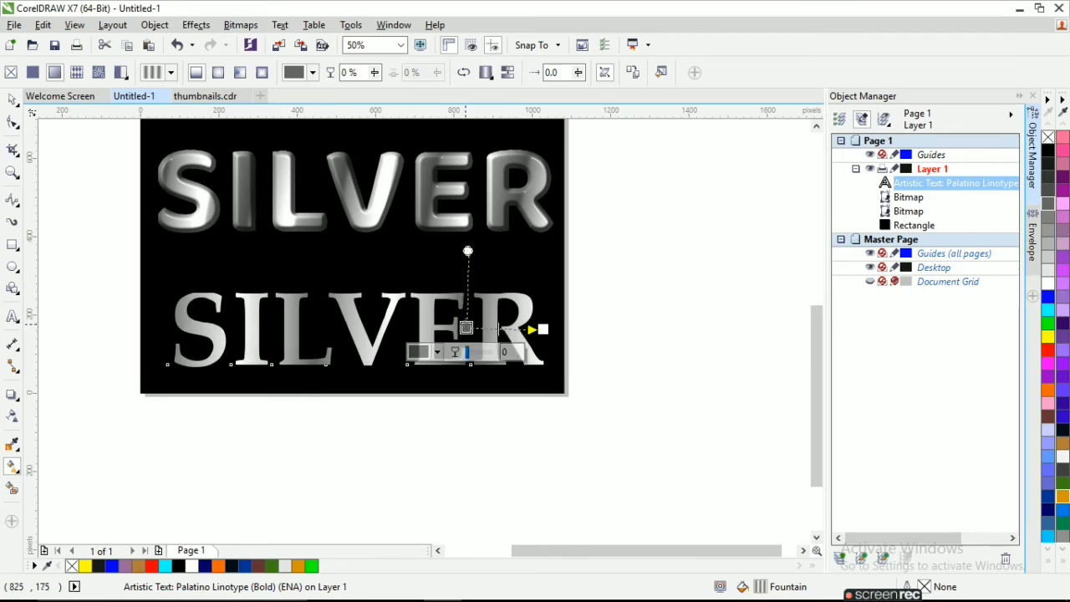
{"action": "left_click_drag", "start_coordinate": [467, 328], "coordinate": [508, 303]}
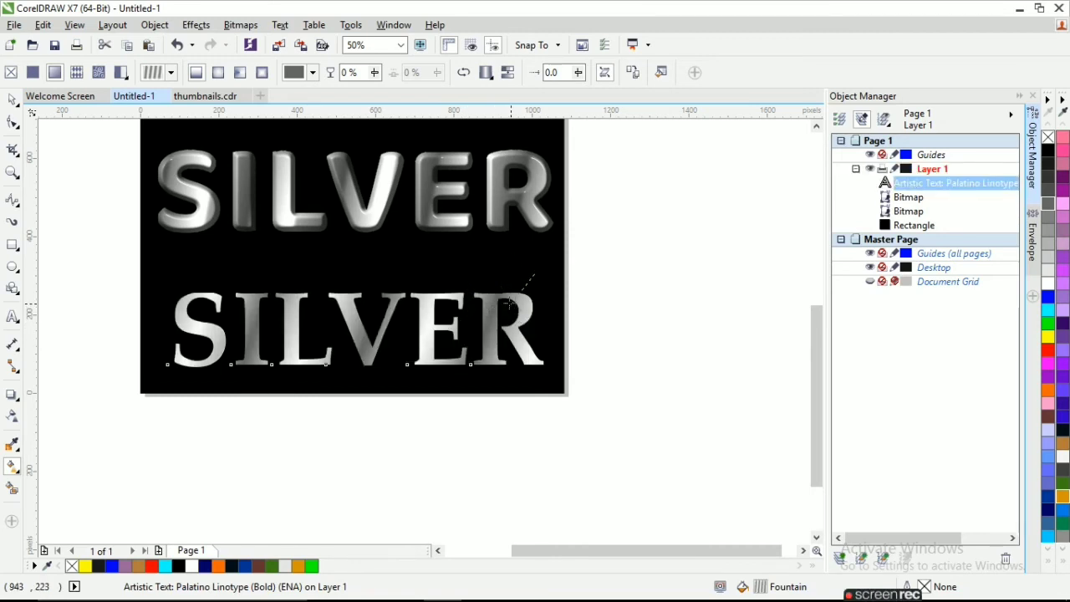
{"action": "mouse_move", "coordinate": [510, 299]}
{"action": "left_mouse_down"}
{"action": "mouse_move", "coordinate": [528, 335]}
{"action": "mouse_move", "coordinate": [516, 314]}
{"action": "mouse_move", "coordinate": [552, 345]}
{"action": "left_mouse_up"}
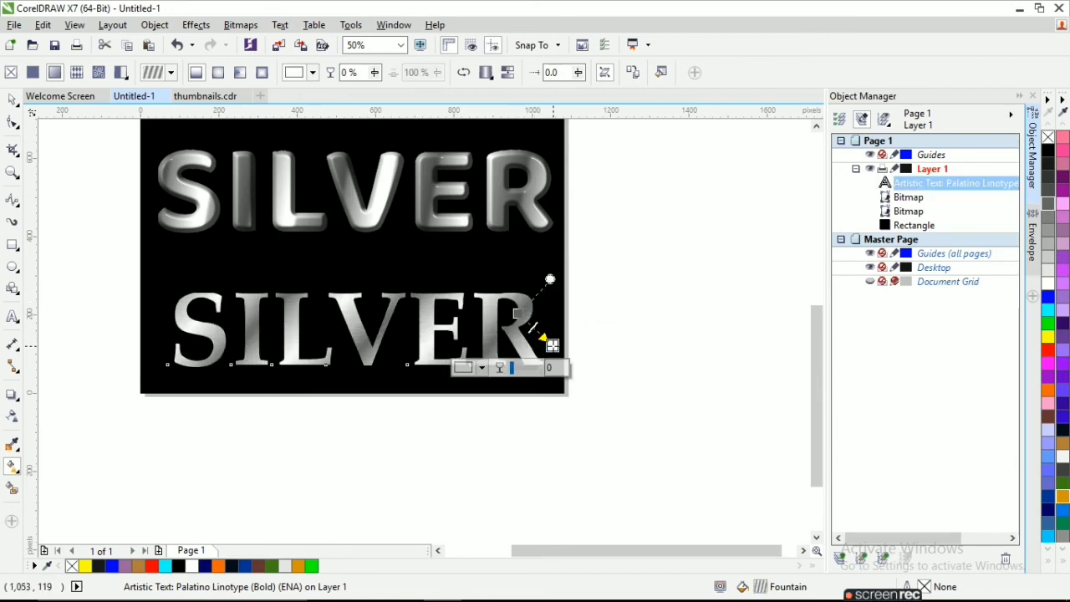
{"action": "left_click_drag", "start_coordinate": [551, 279], "coordinate": [562, 292]}
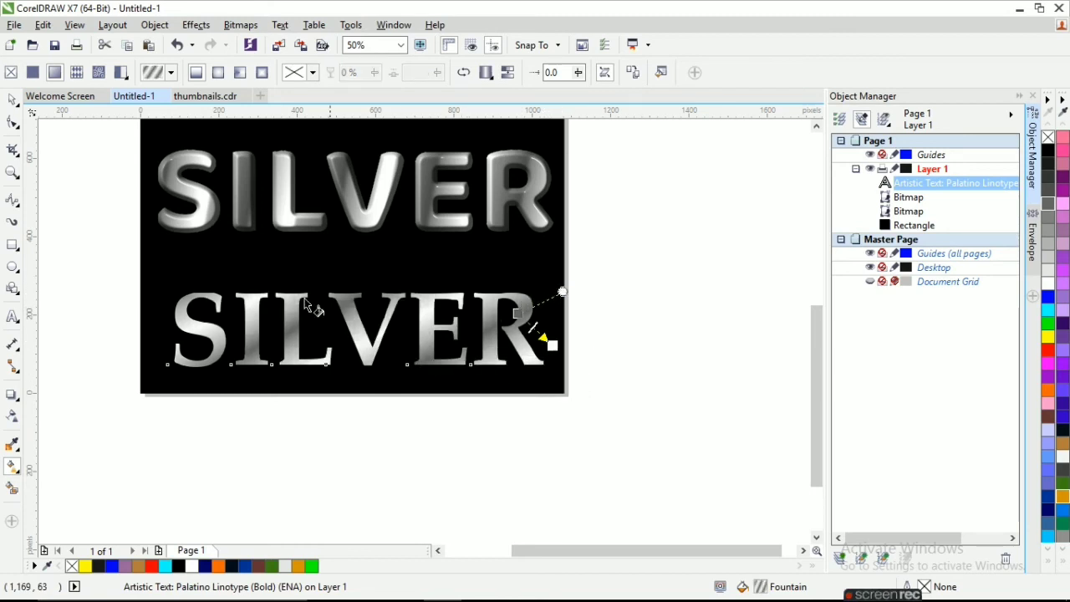
{"action": "key", "text": "space"}
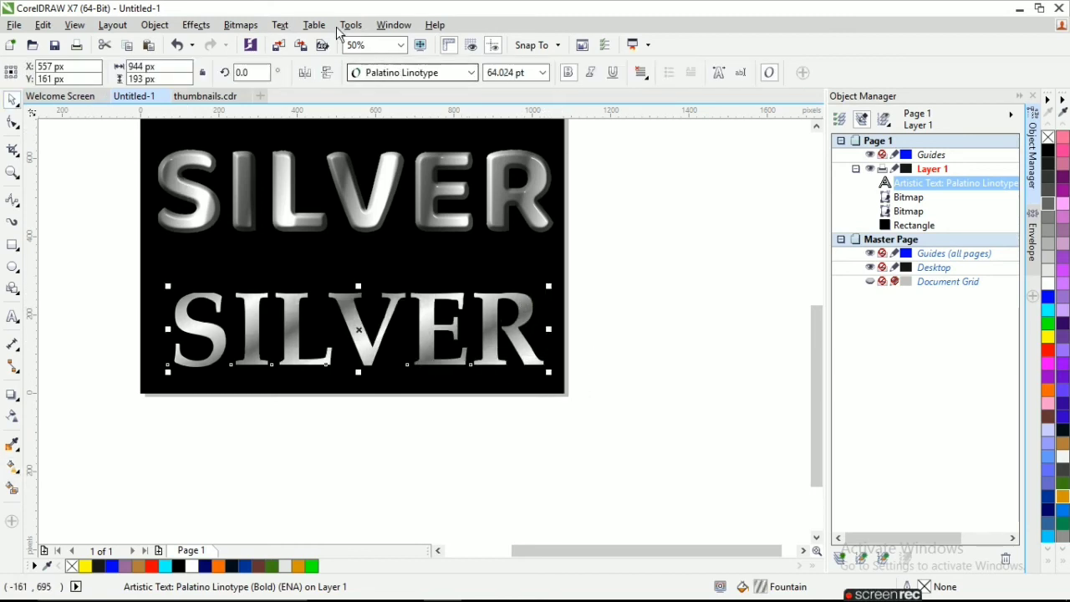
Convert the serif SILVER text into a bitmap
{"action": "left_click", "coordinate": [240, 25]}
{"action": "key", "text": "Escape"}
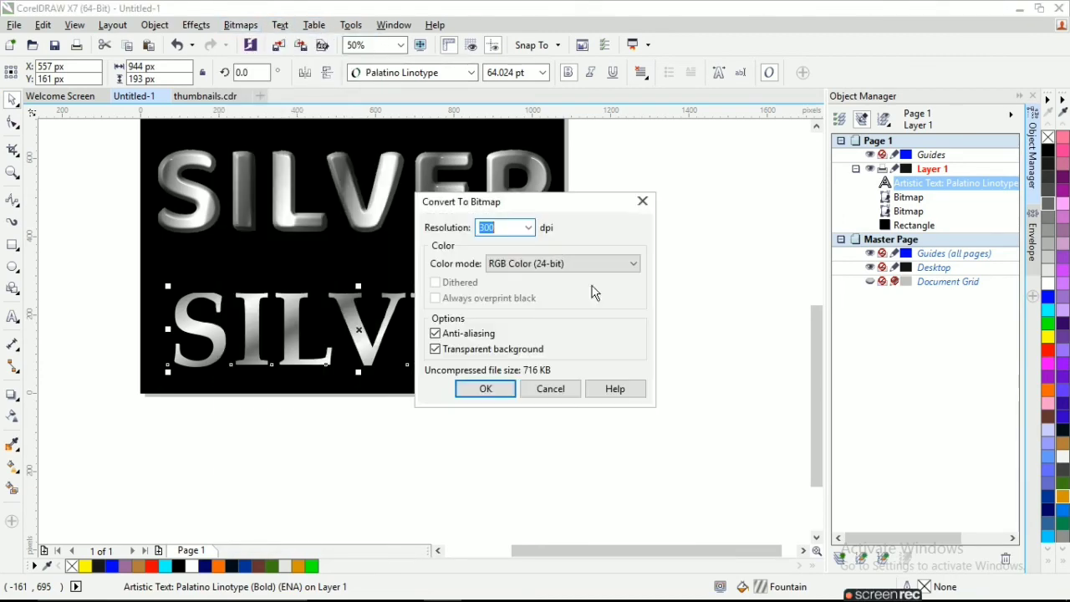
{"action": "left_click", "coordinate": [498, 389]}
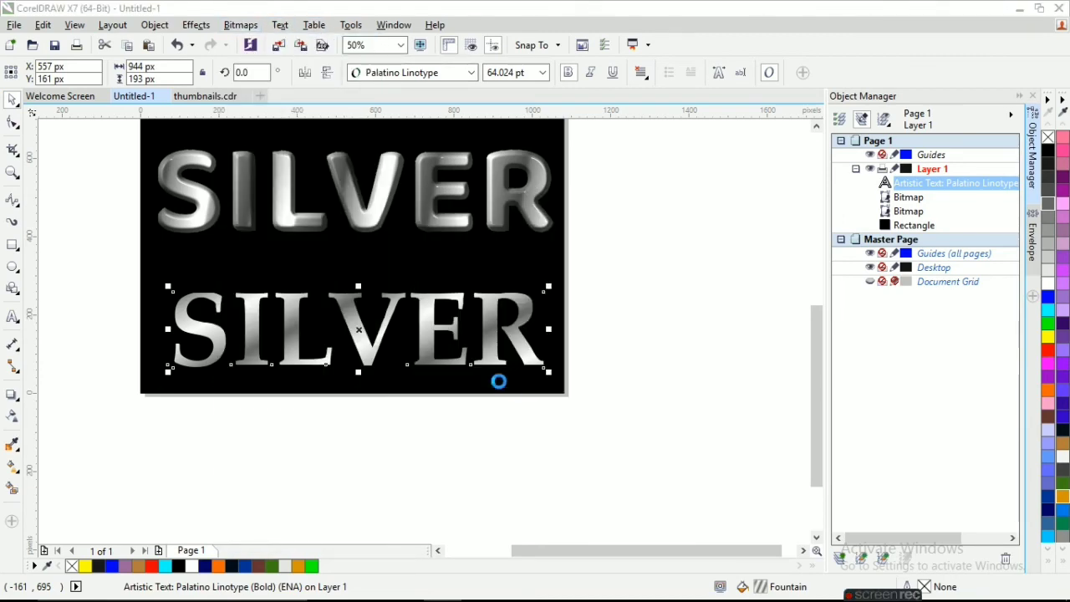
{"action": "left_click", "coordinate": [241, 26]}
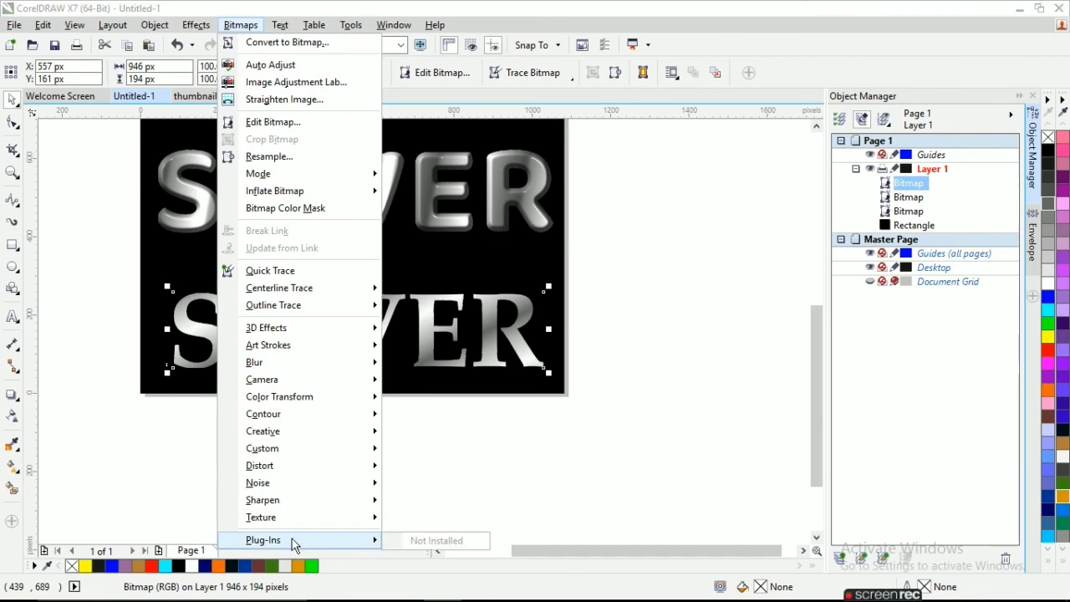
Apply the Plastic effect with Depth 33 and Highlight 74 to the serif SILVER bitmap
{"action": "mouse_move", "coordinate": [261, 517]}
{"action": "left_click", "coordinate": [441, 558]}
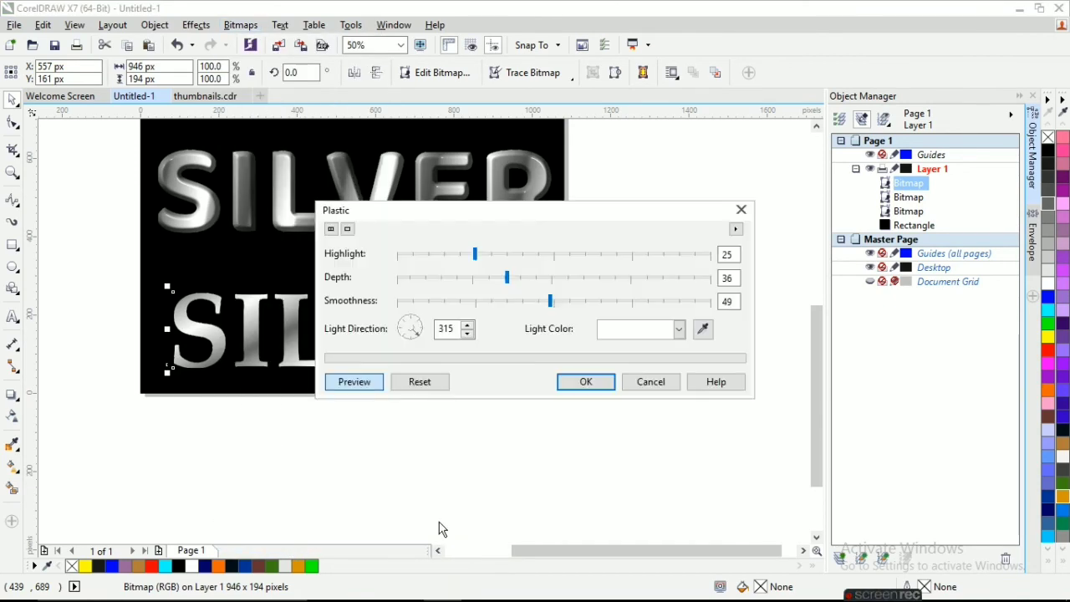
{"action": "left_click_drag", "start_coordinate": [550, 217], "coordinate": [774, 135]}
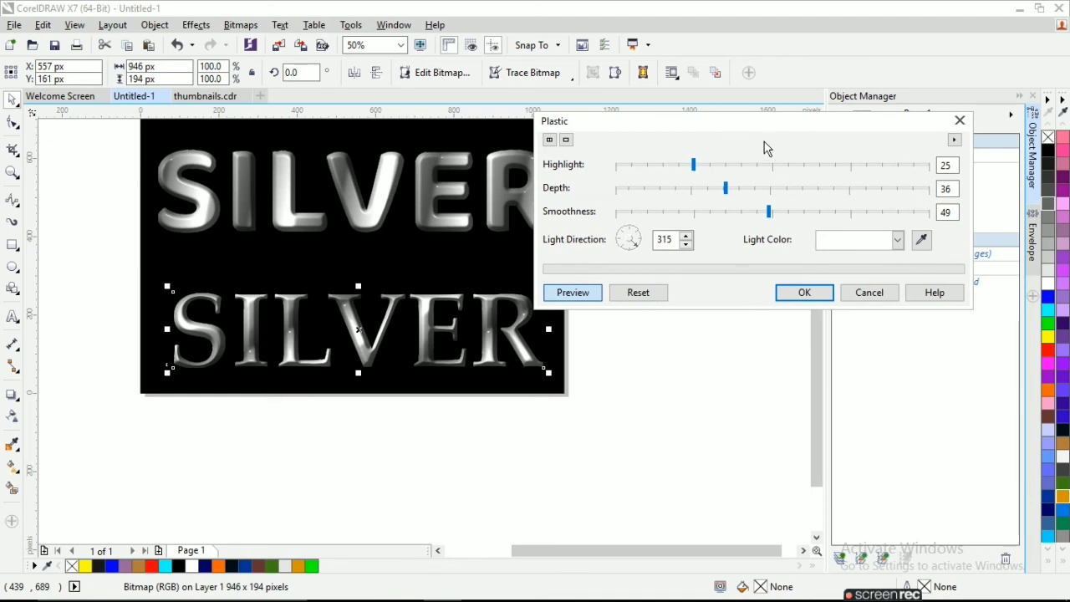
{"action": "left_click_drag", "start_coordinate": [726, 189], "coordinate": [718, 189]}
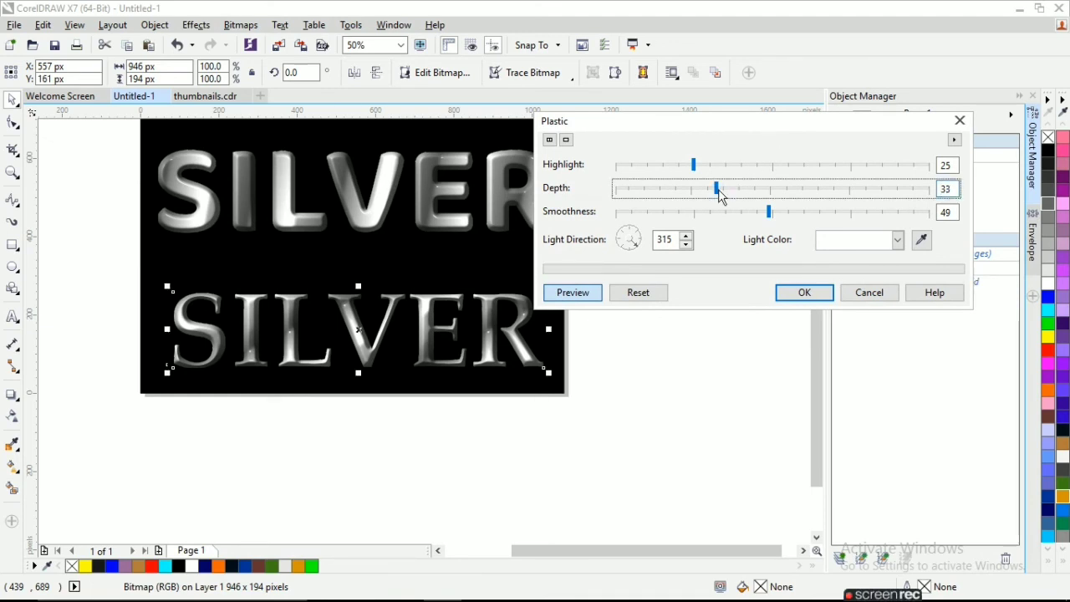
{"action": "left_click", "coordinate": [681, 175]}
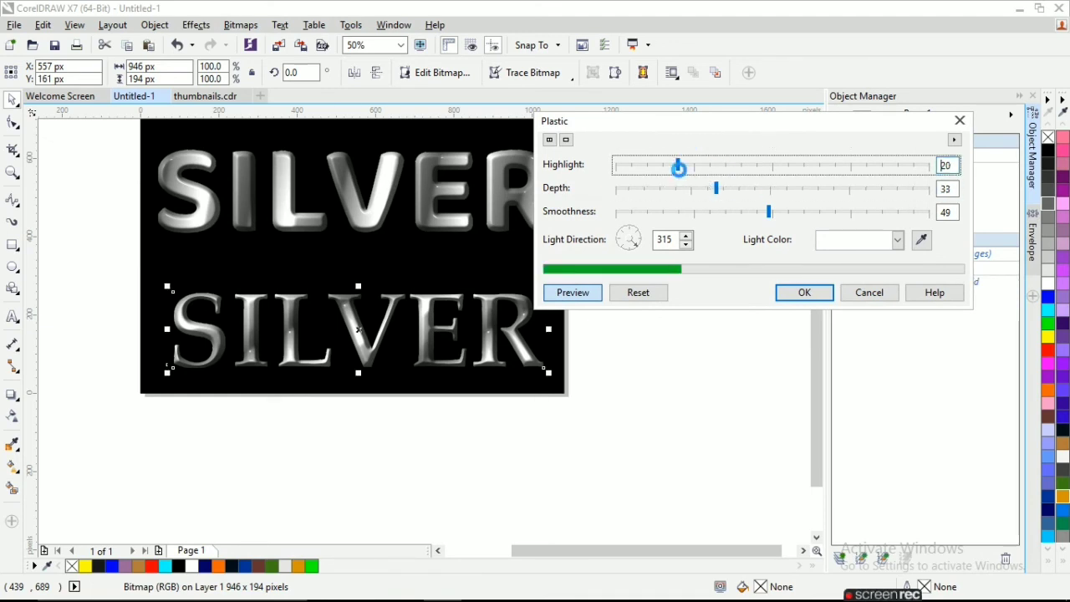
{"action": "left_click", "coordinate": [618, 166]}
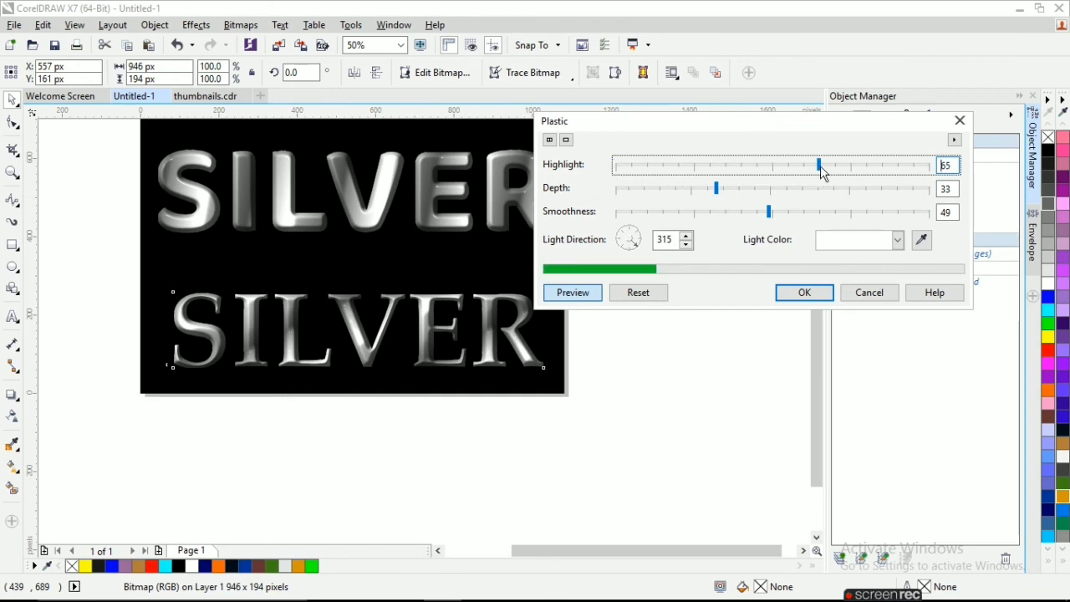
{"action": "left_click_drag", "start_coordinate": [820, 166], "coordinate": [846, 162]}
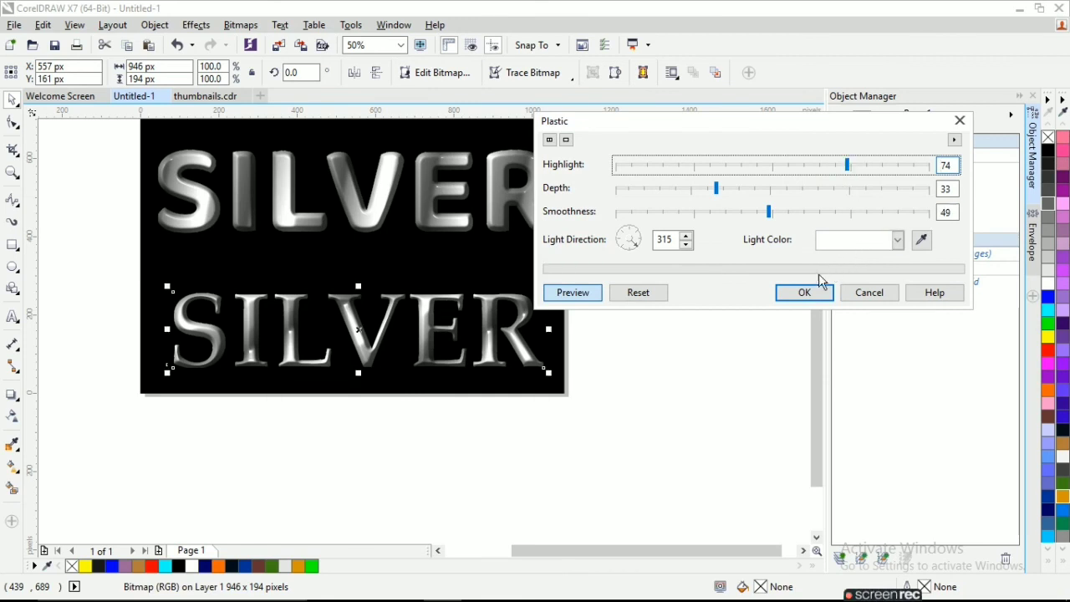
{"action": "left_click", "coordinate": [805, 291]}
{"action": "scroll", "coordinate": [499, 316], "scroll_direction": "down", "scroll_amount": 1}
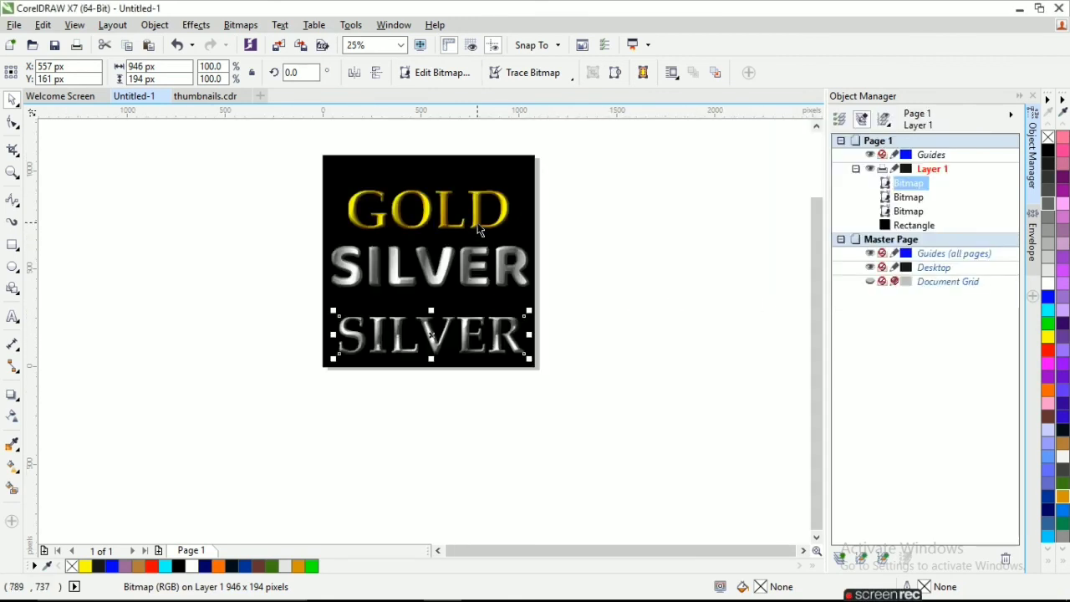
{"action": "scroll", "coordinate": [431, 202], "scroll_direction": "up", "scroll_amount": 1}
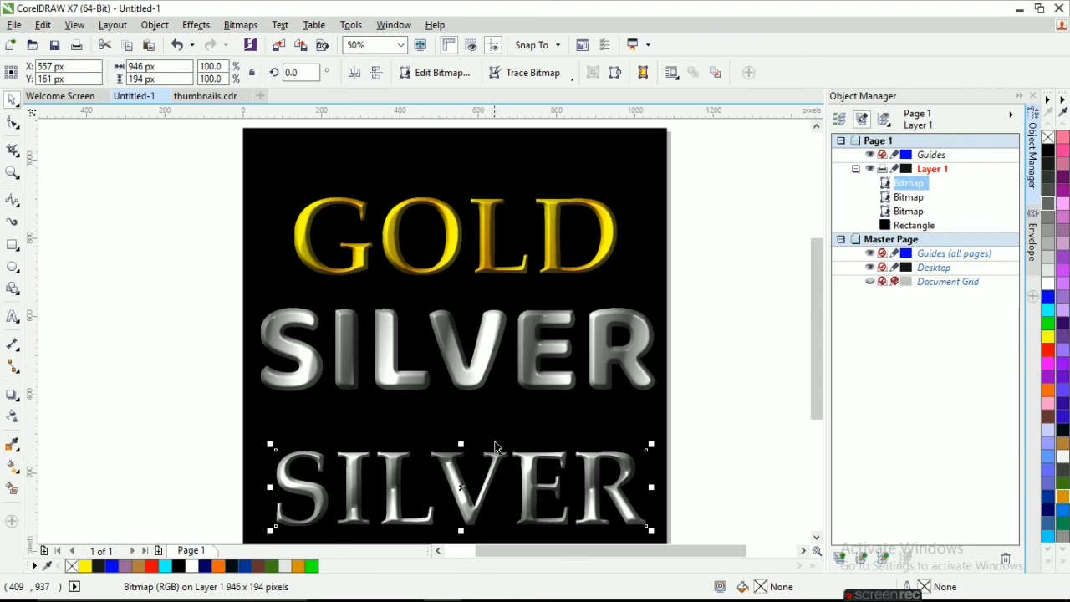